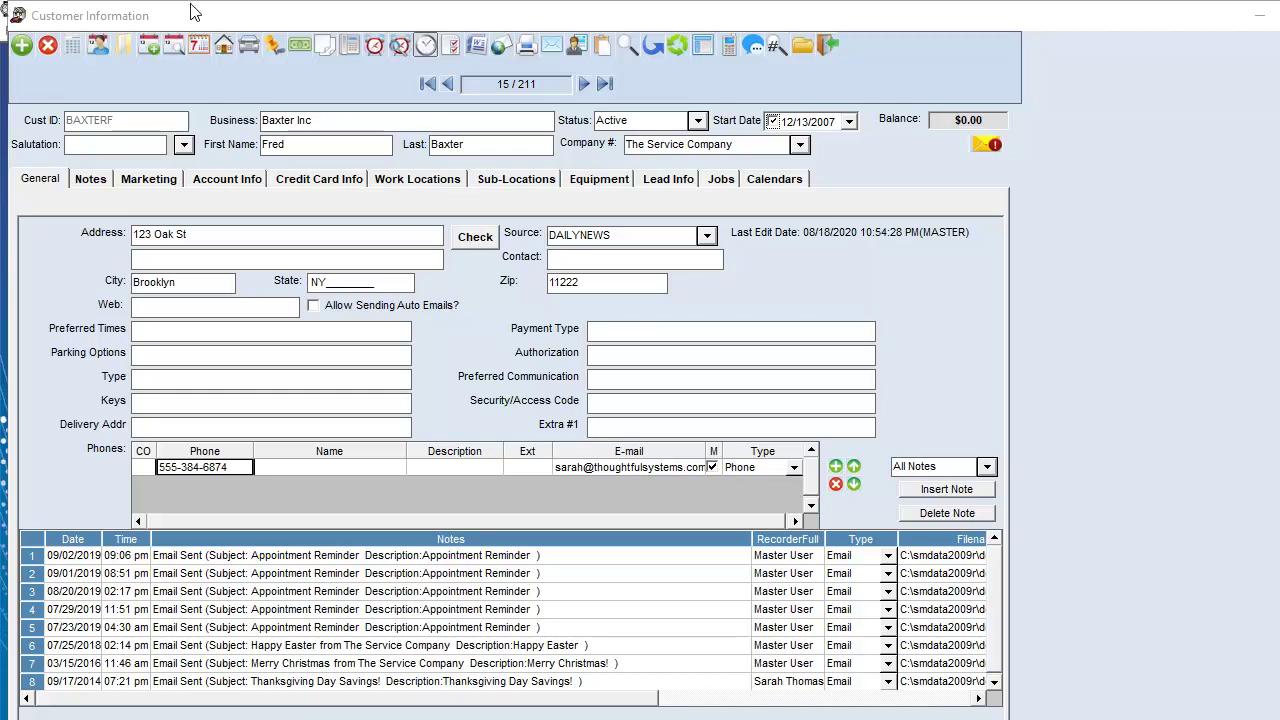
Change the customer's current sales stage to Left Messages and save it with the description "Left message." and an added reminder
left_click(668, 180)
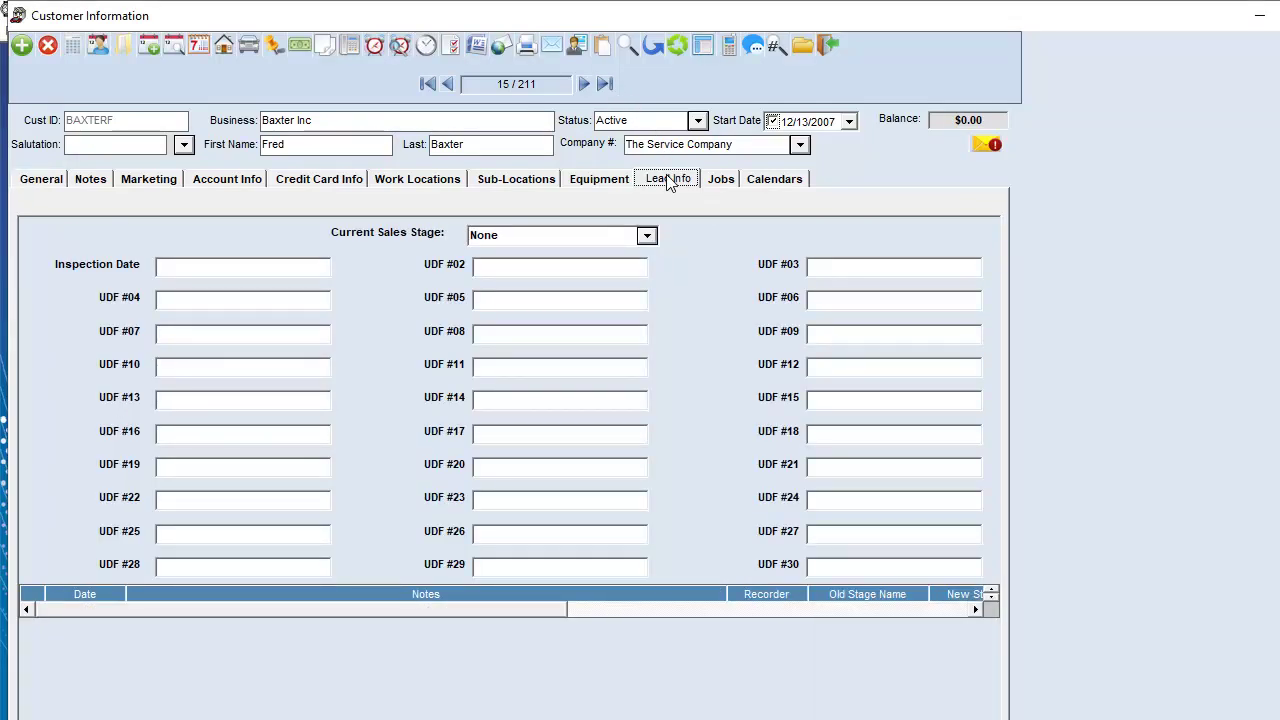
left_click(605, 236)
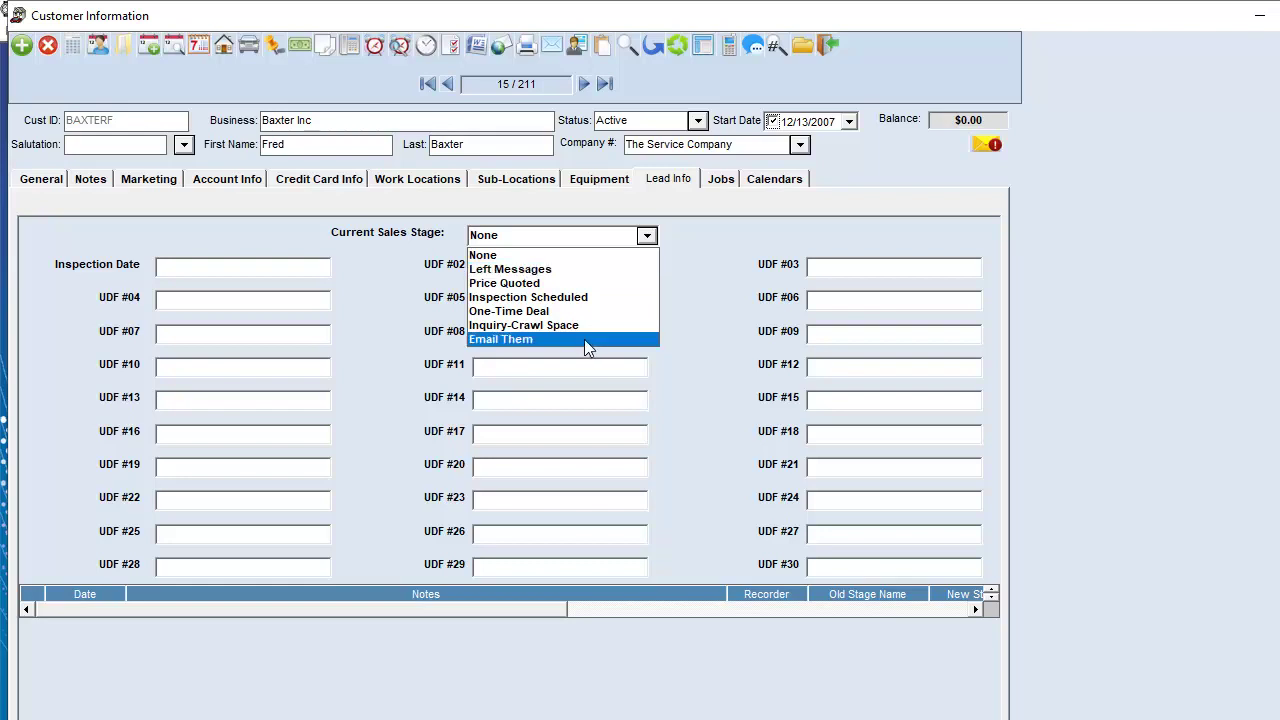
left_click(576, 270)
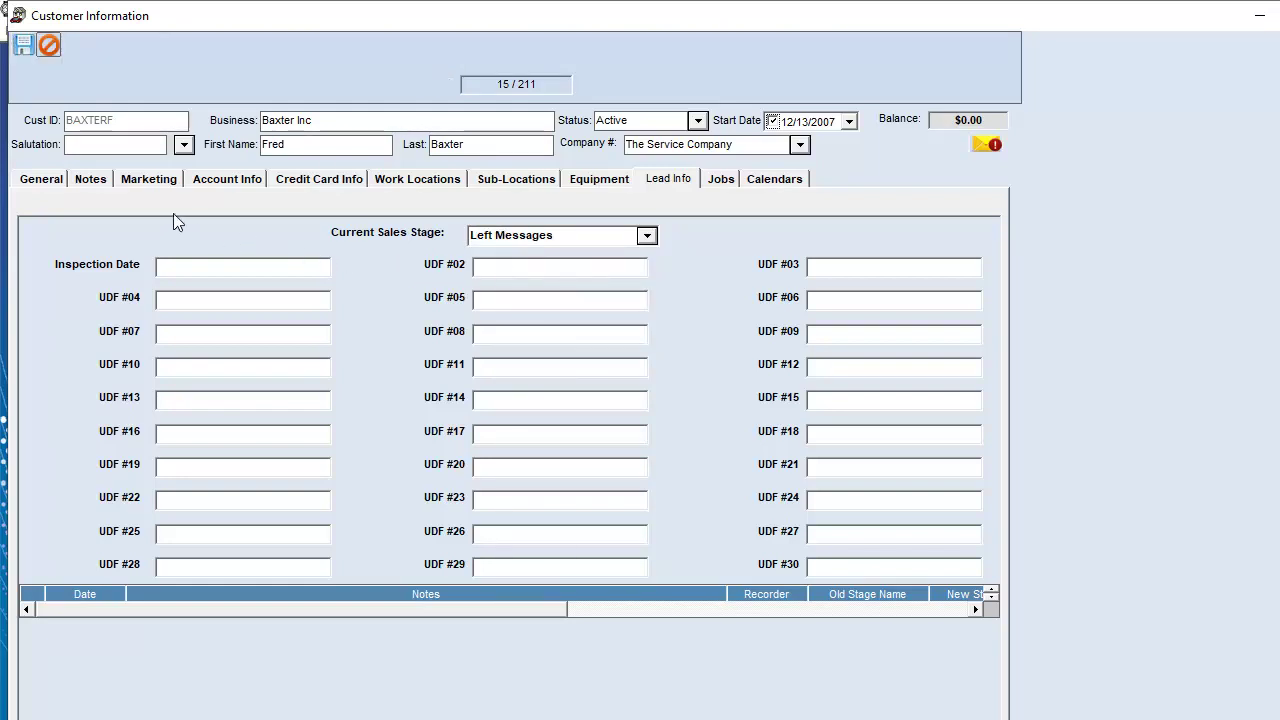
left_click(24, 46)
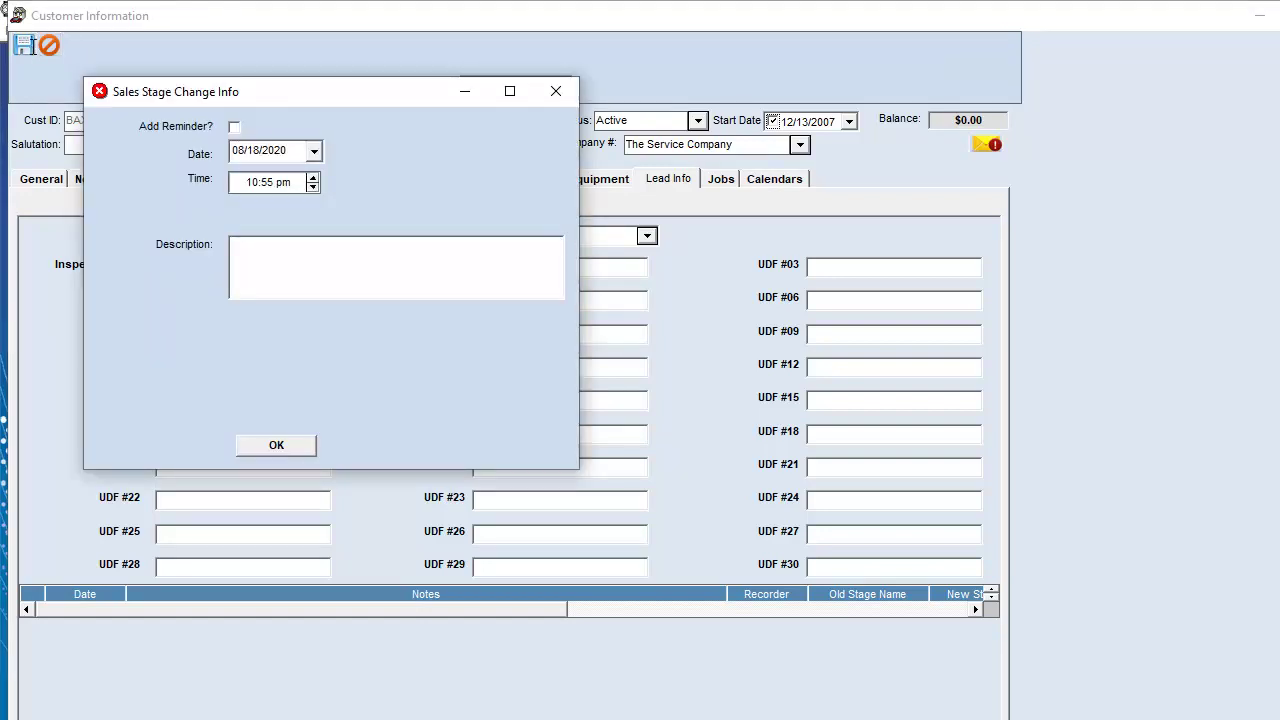
type("Left message.")
left_click(287, 444)
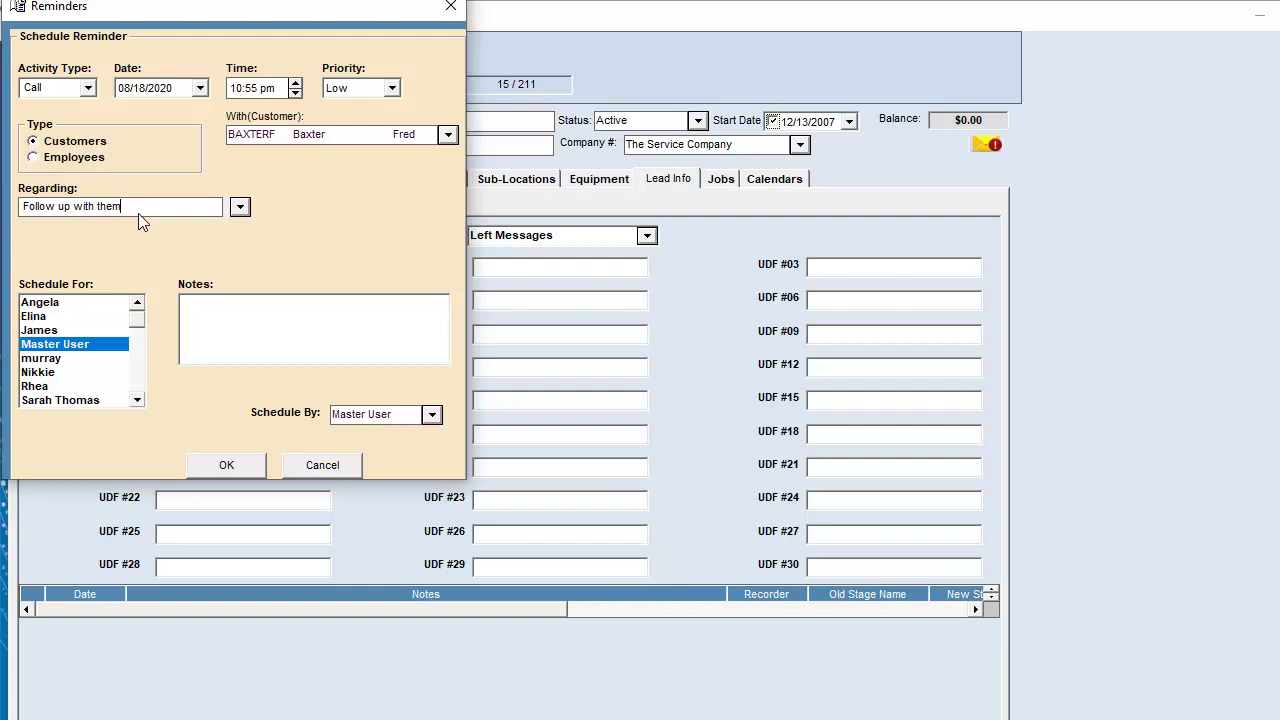
Schedule the customer call reminder regarding "Follow up with them", choosing its date before saving it
left_click(201, 88)
left_click(204, 204)
left_click(227, 465)
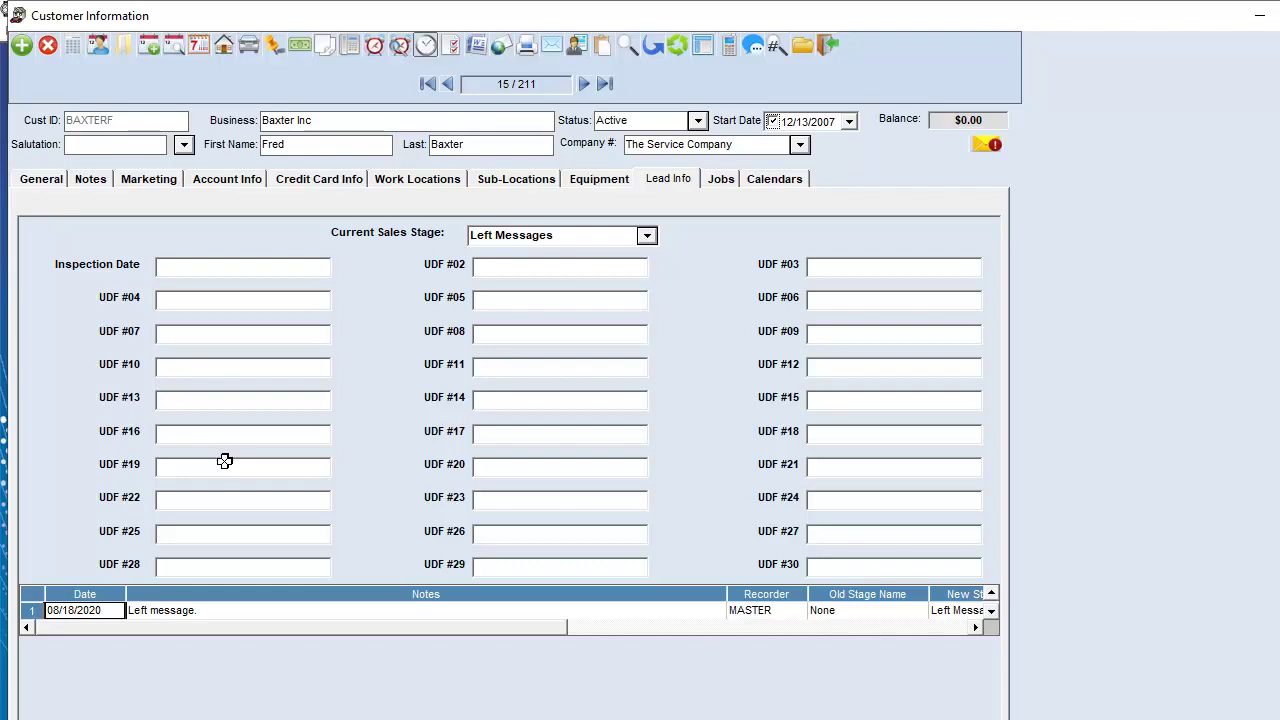
Select the logged stage note, close the customer record and open the Sales Process template
left_click(180, 608)
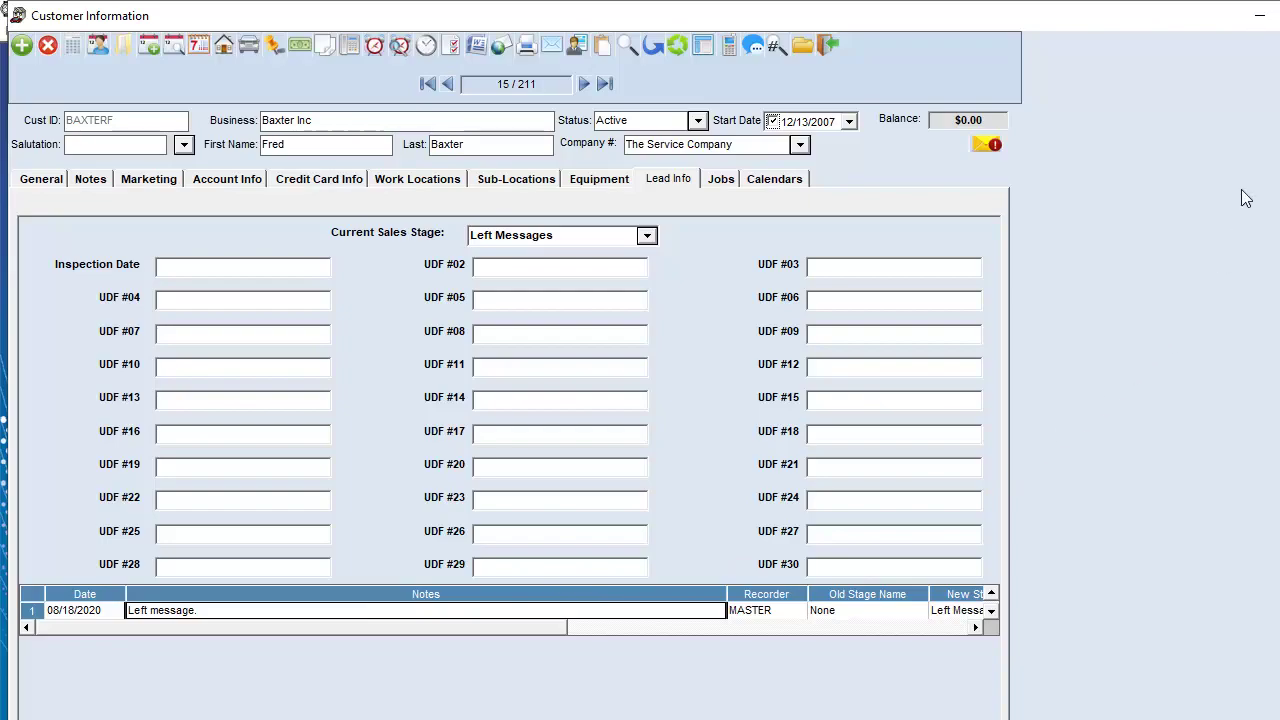
left_click(1267, 24)
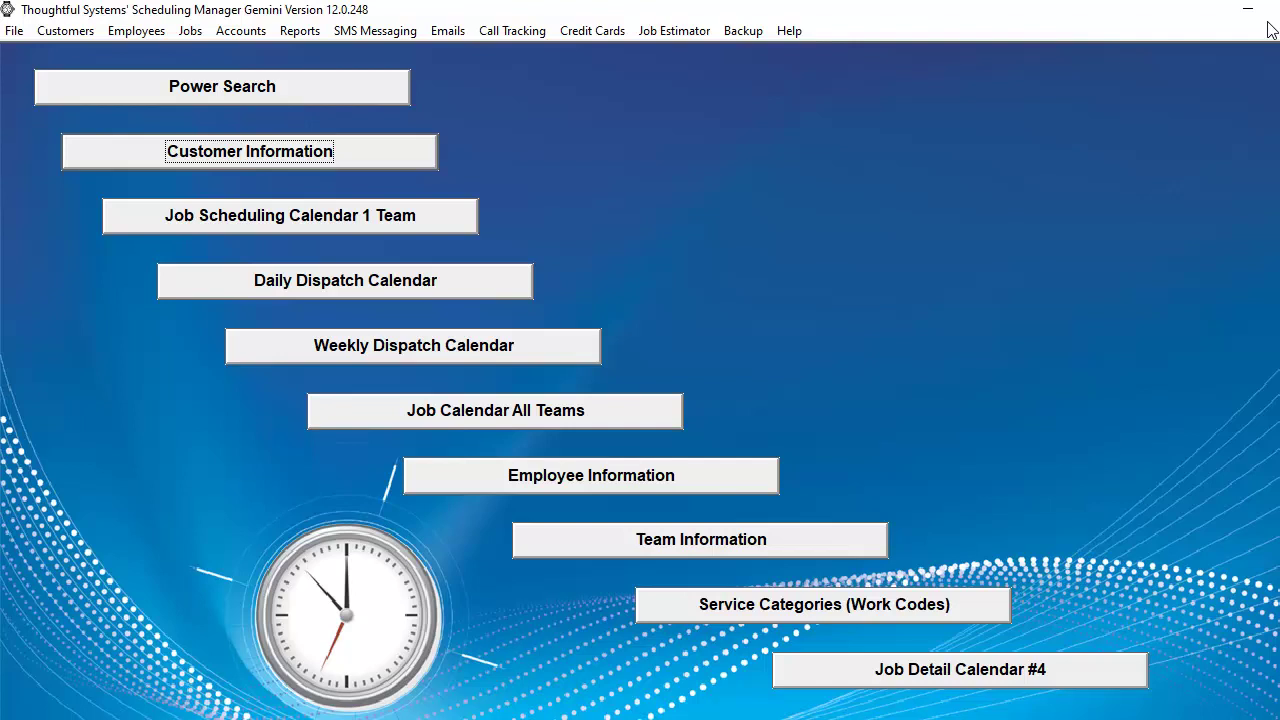
left_click(14, 31)
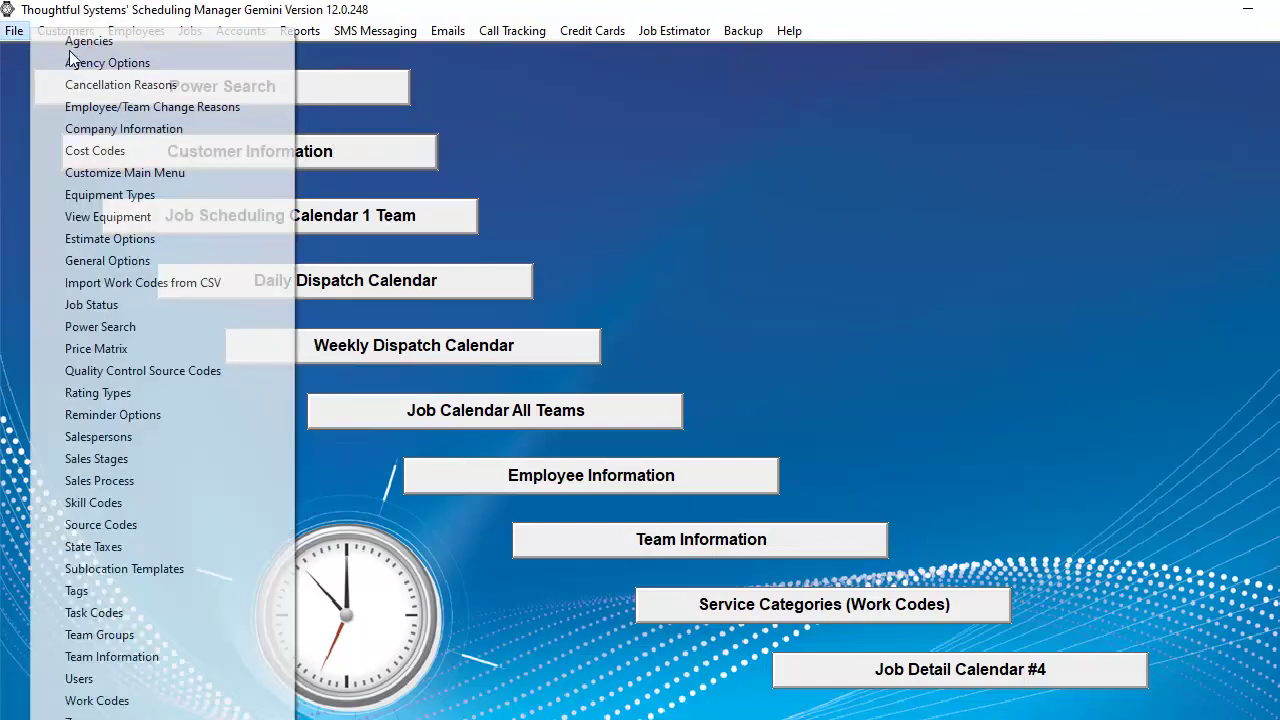
left_click(157, 489)
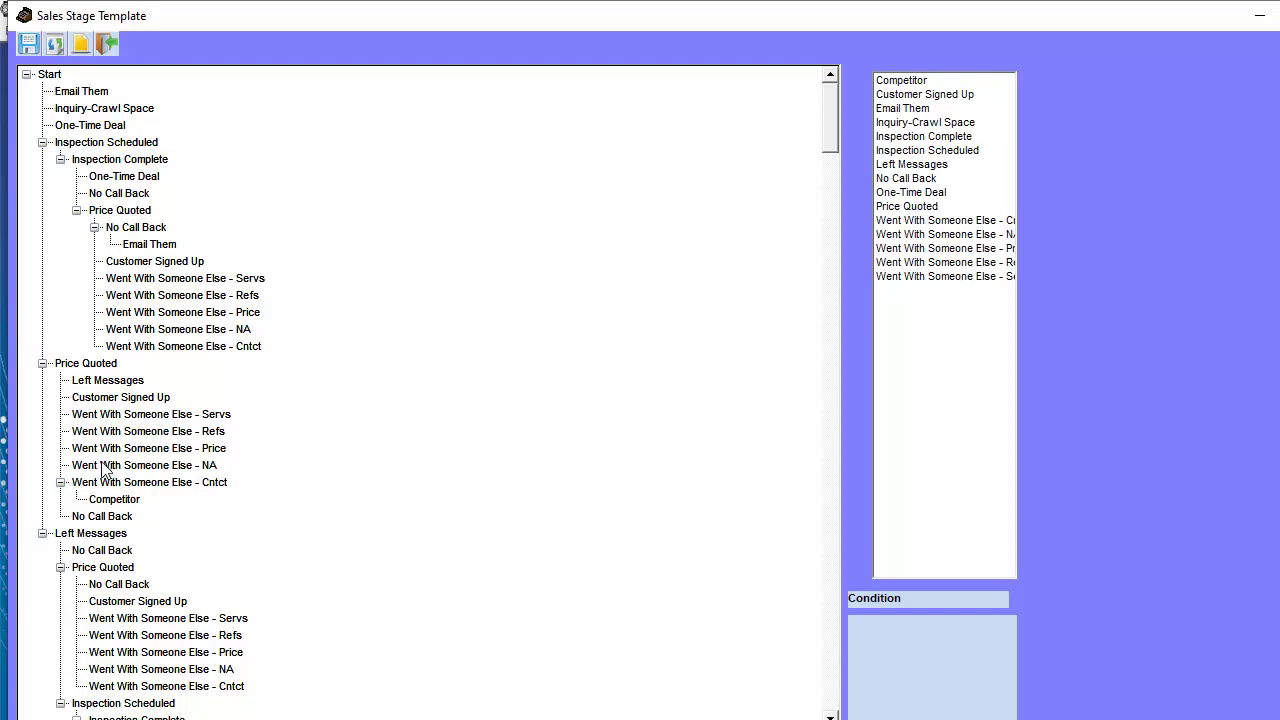
Collapse the Inspection Scheduled, Price Quoted and Left Messages branches and go through each first-level stage under Start
left_click(42, 142)
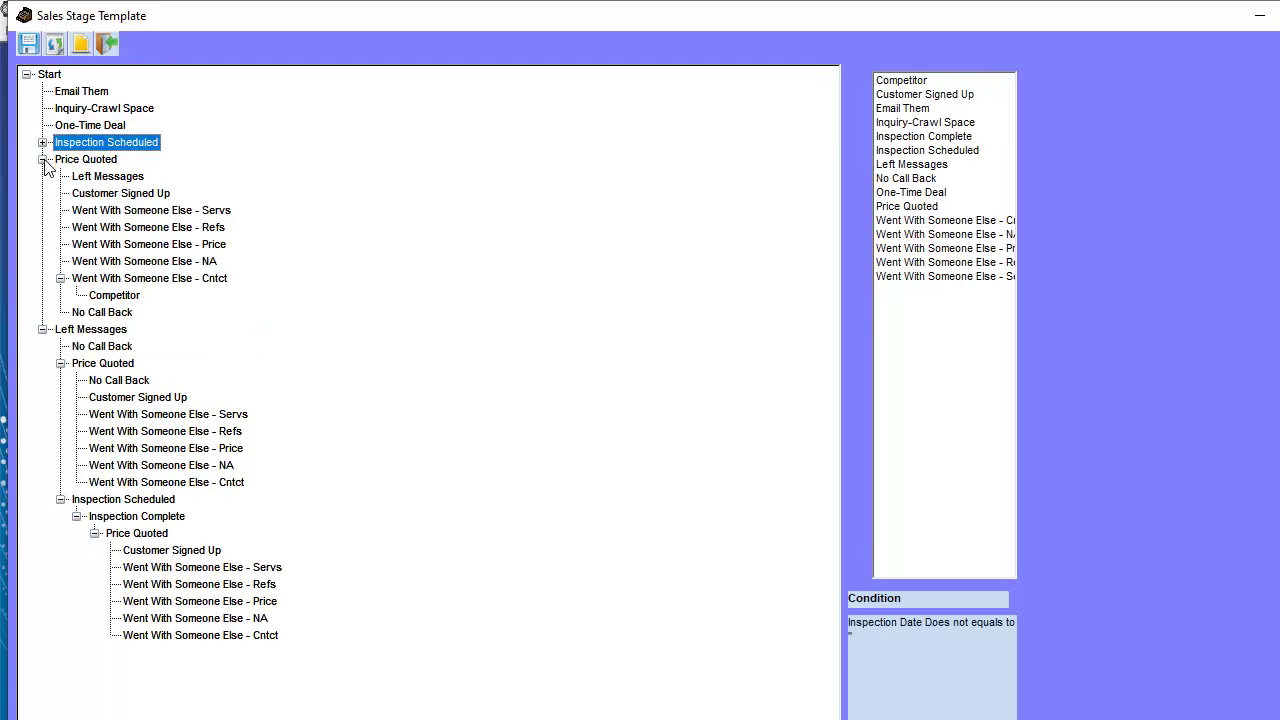
left_click(42, 159)
left_click(42, 176)
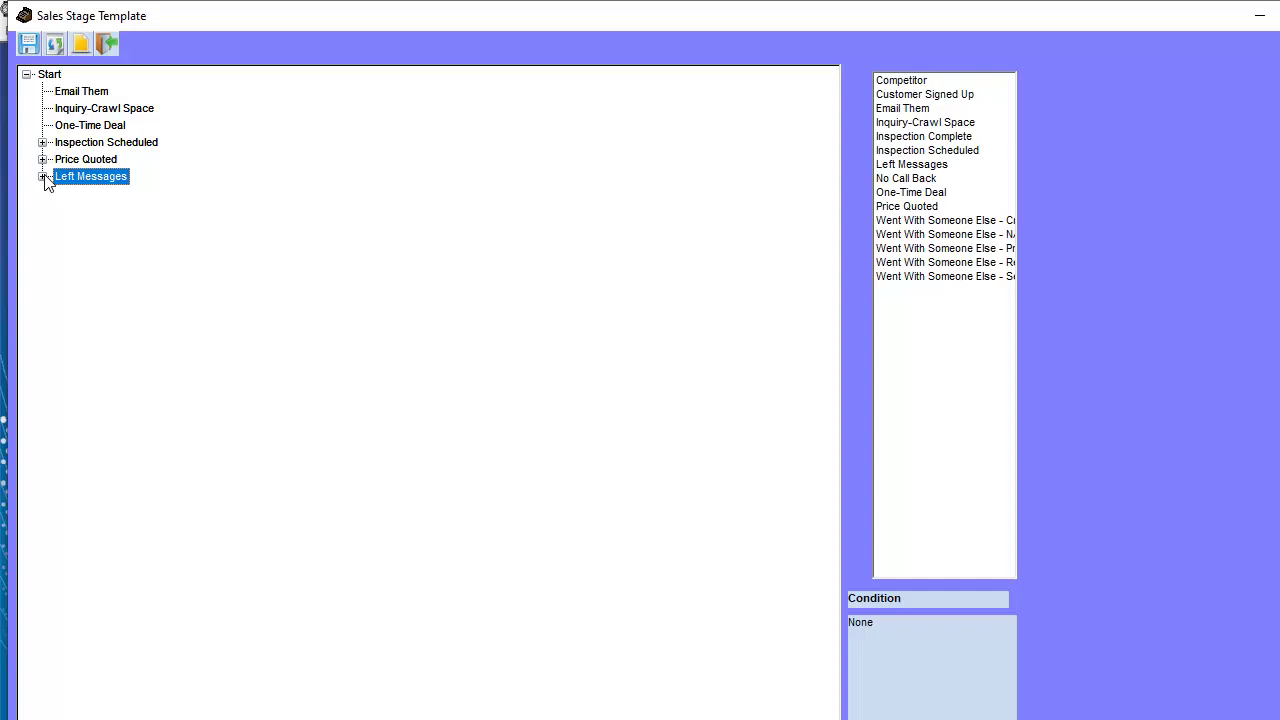
left_click(84, 93)
left_click(86, 108)
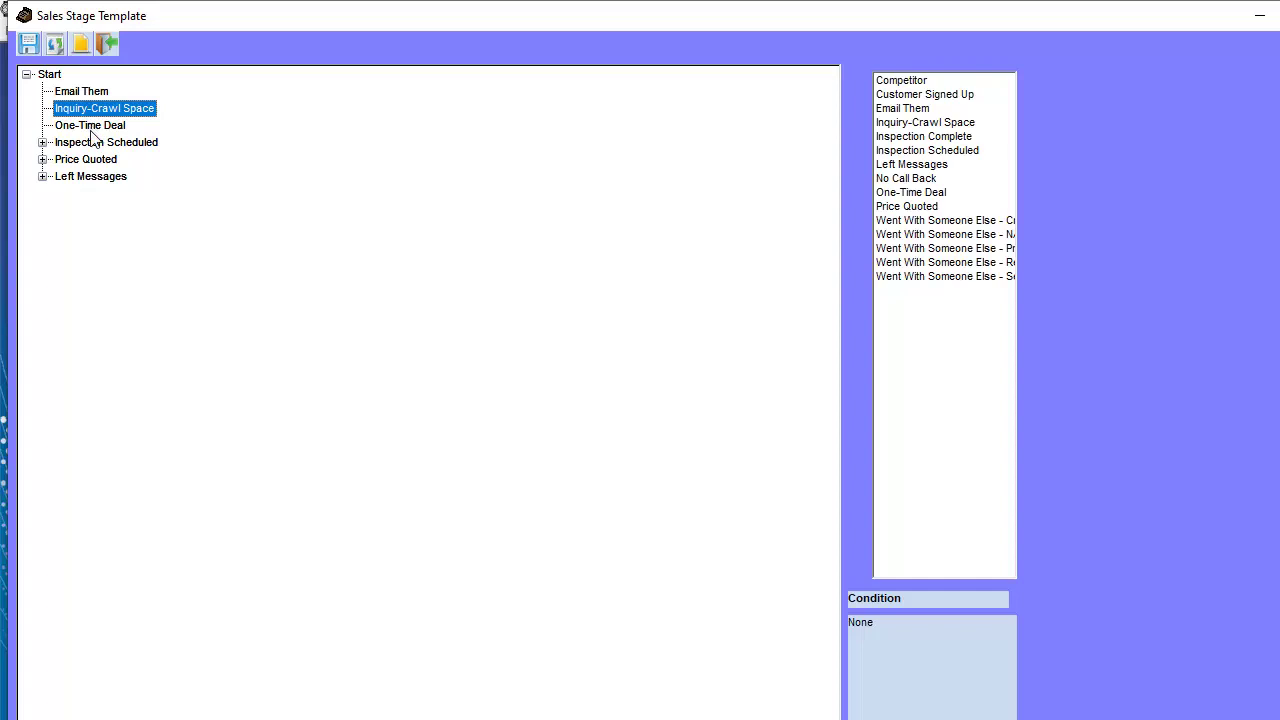
left_click(92, 125)
left_click(92, 142)
left_click(90, 161)
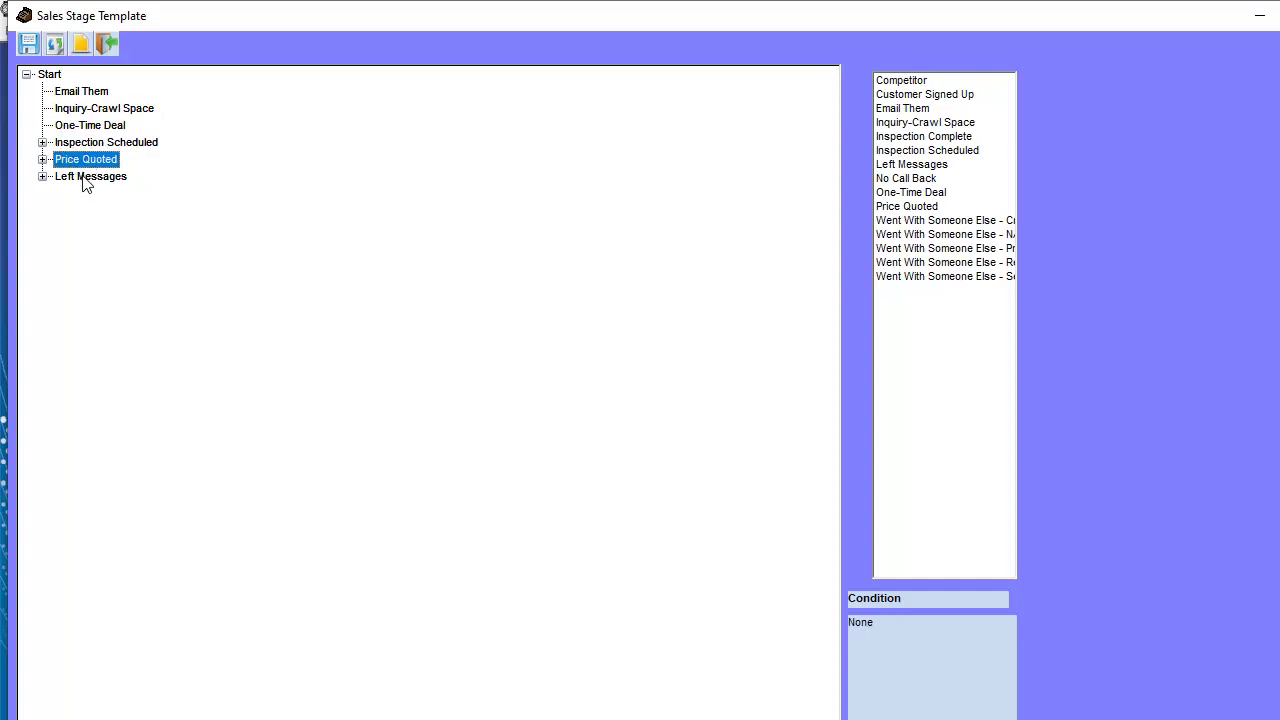
left_click(86, 182)
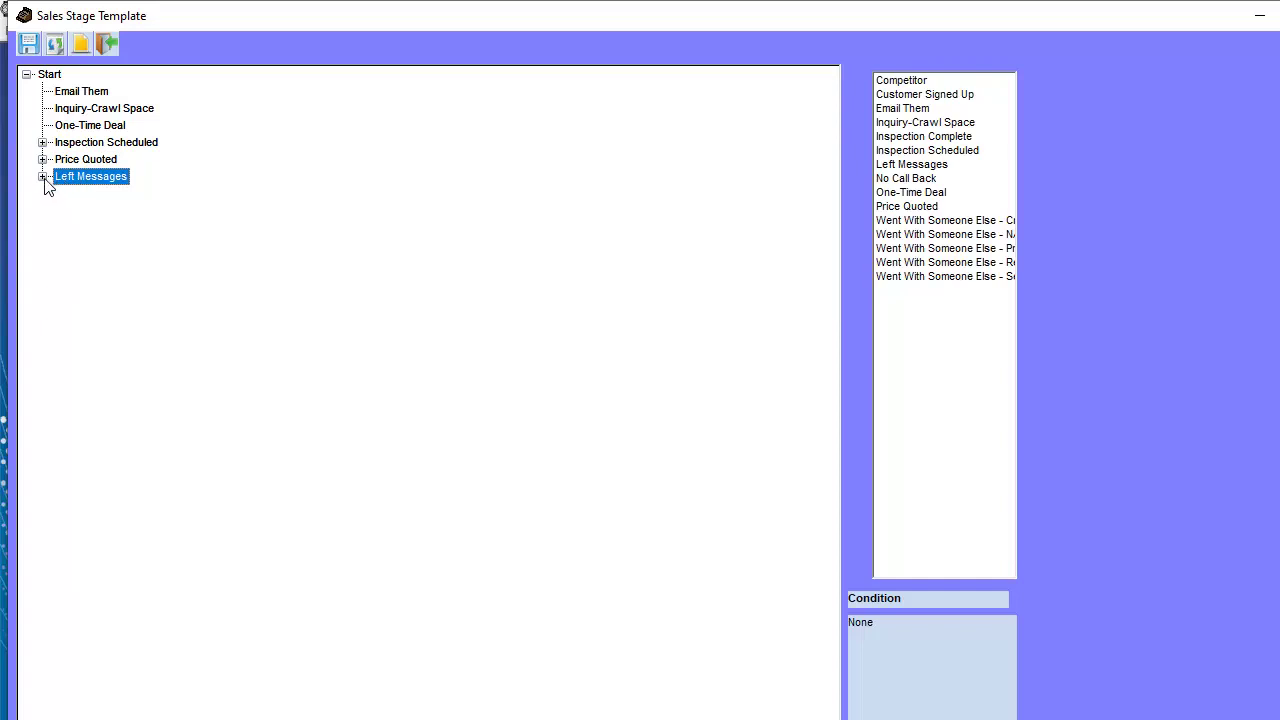
Expand the Left Messages branch and examine its follow-up stages, down through Inspection Scheduled, Inspection Complete and Price Quoted
left_click(42, 177)
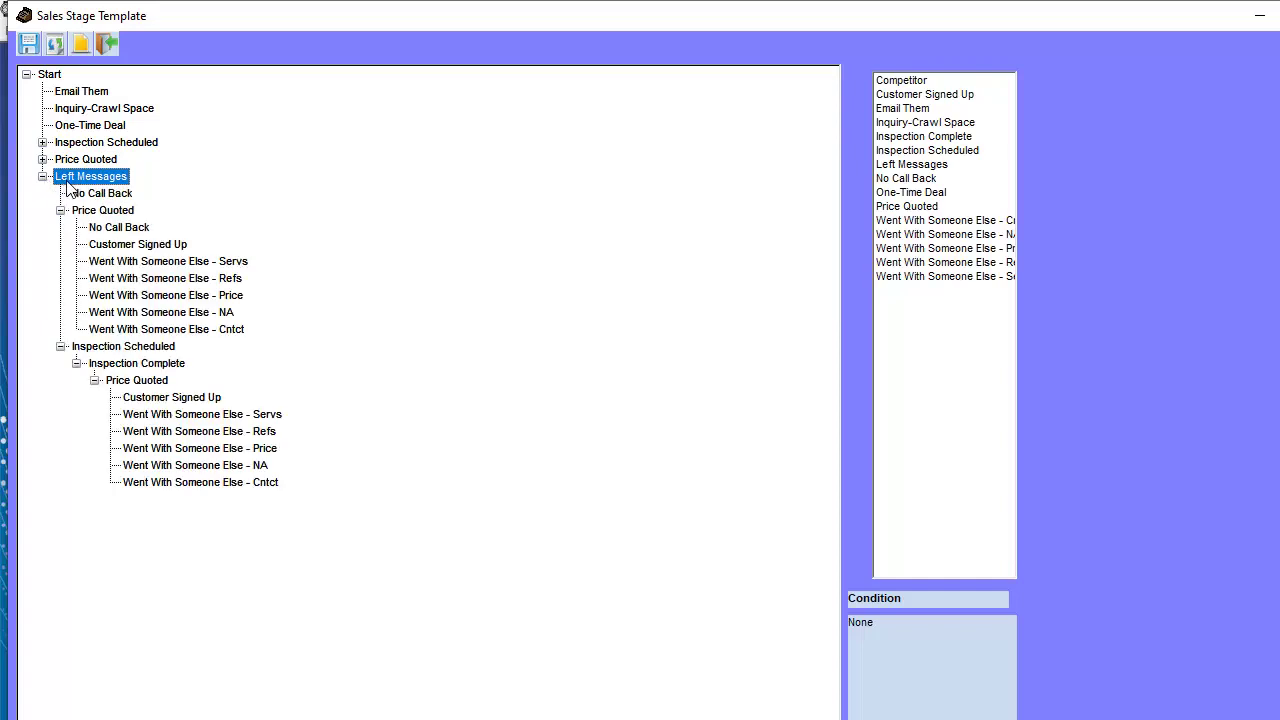
left_click(92, 197)
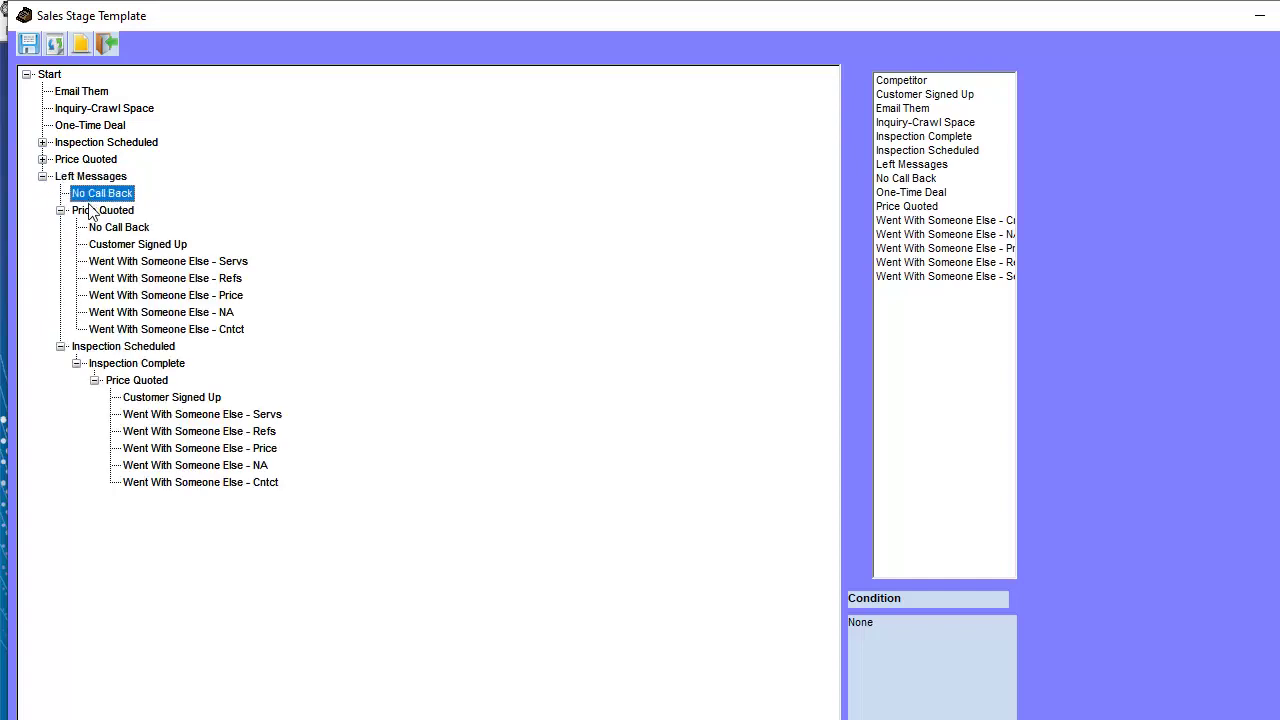
left_click(92, 210)
left_click(101, 350)
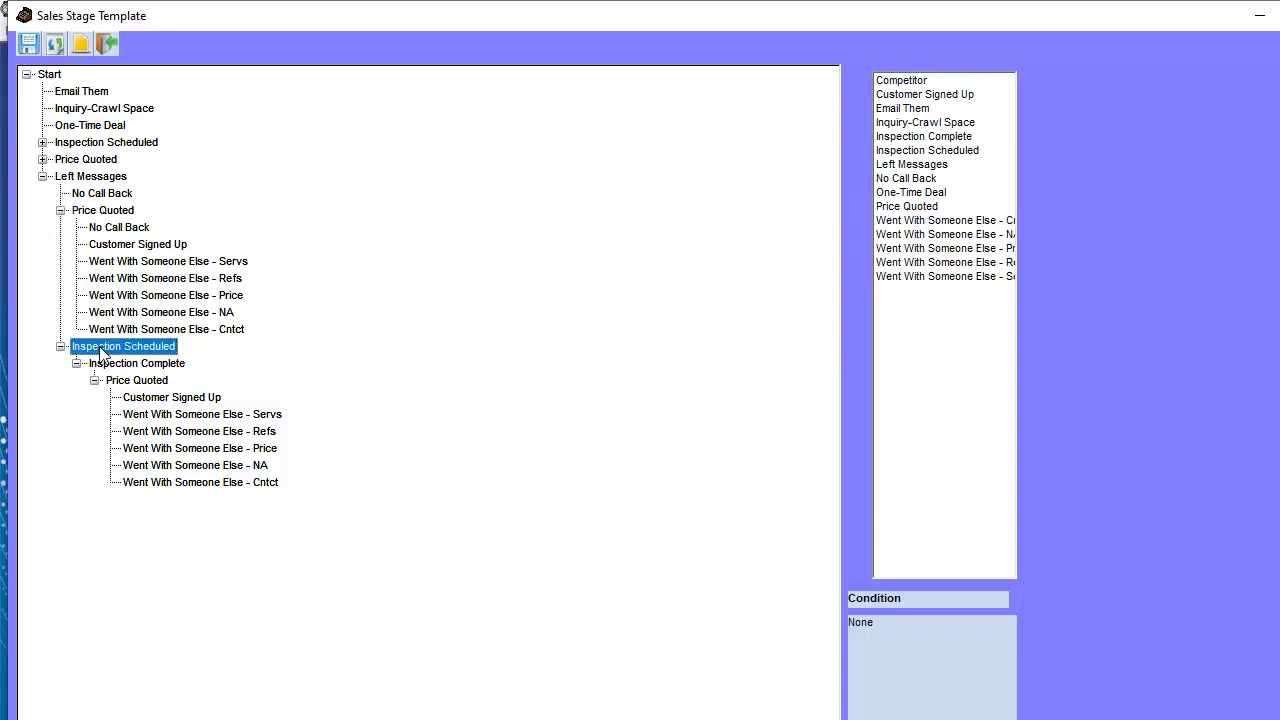
left_click(162, 366)
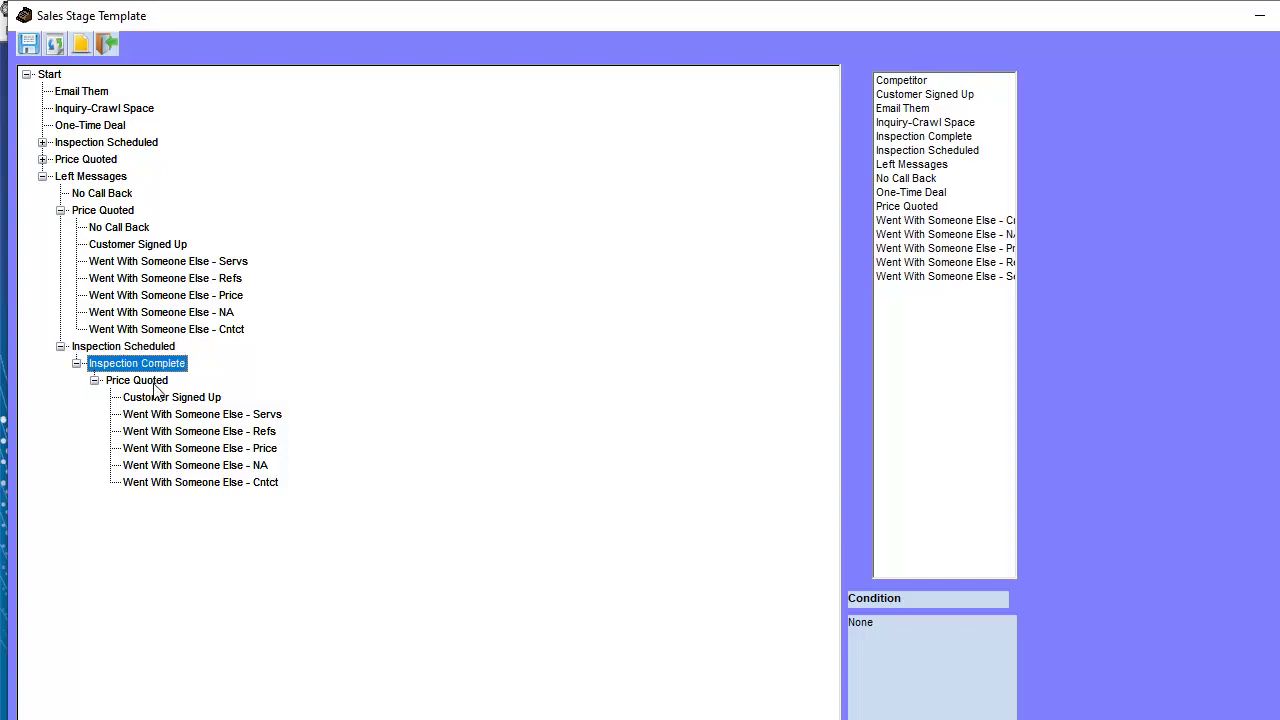
left_click(155, 382)
left_click(160, 398)
left_click(163, 414)
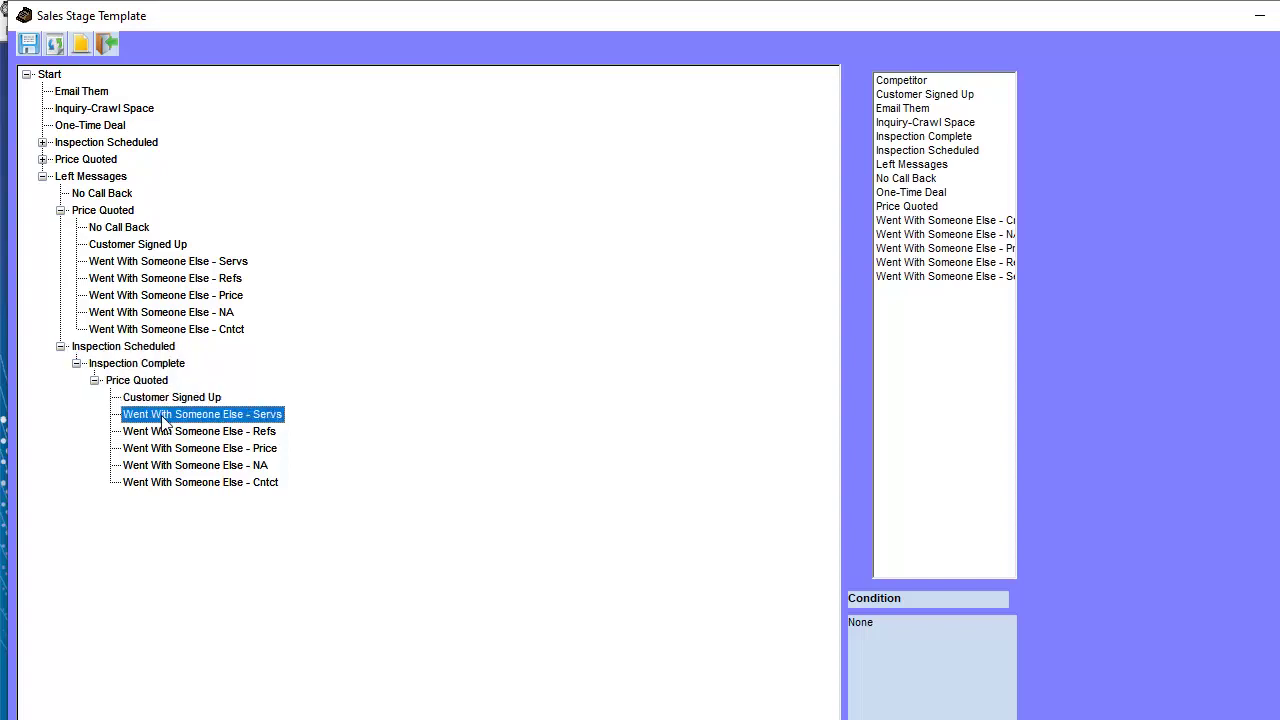
left_click(165, 432)
left_click(166, 449)
left_click(164, 466)
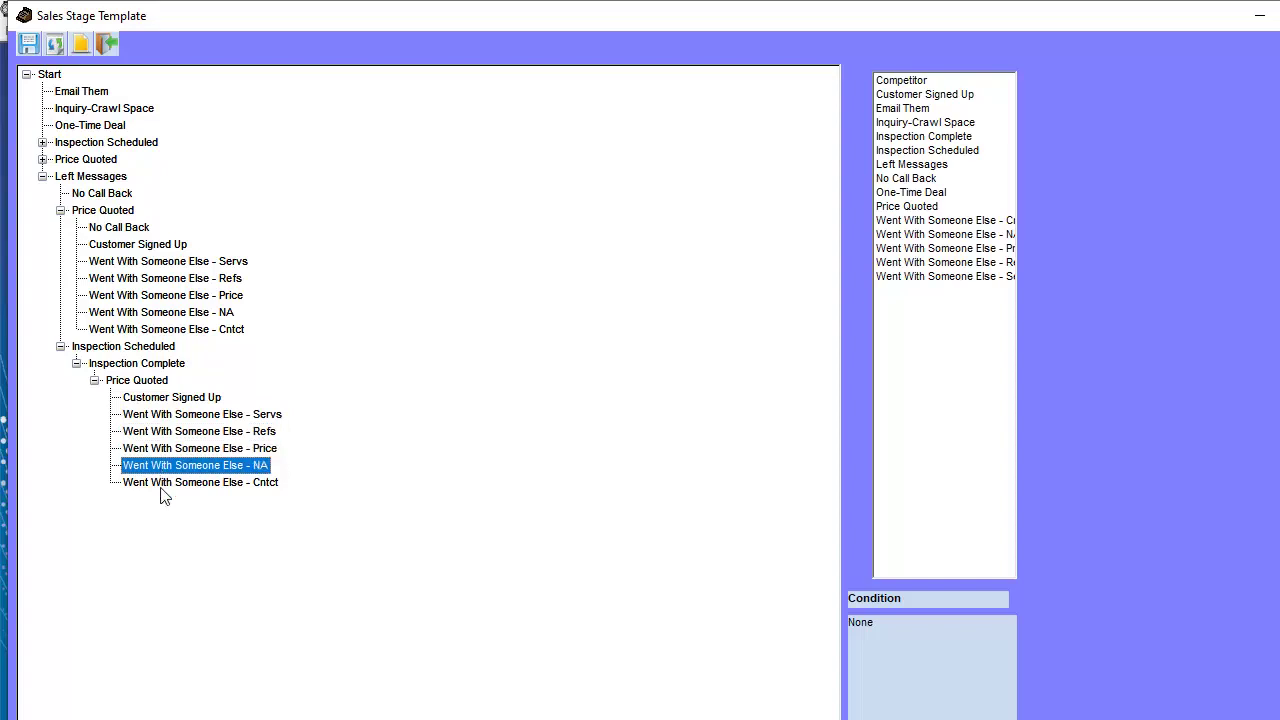
left_click(164, 483)
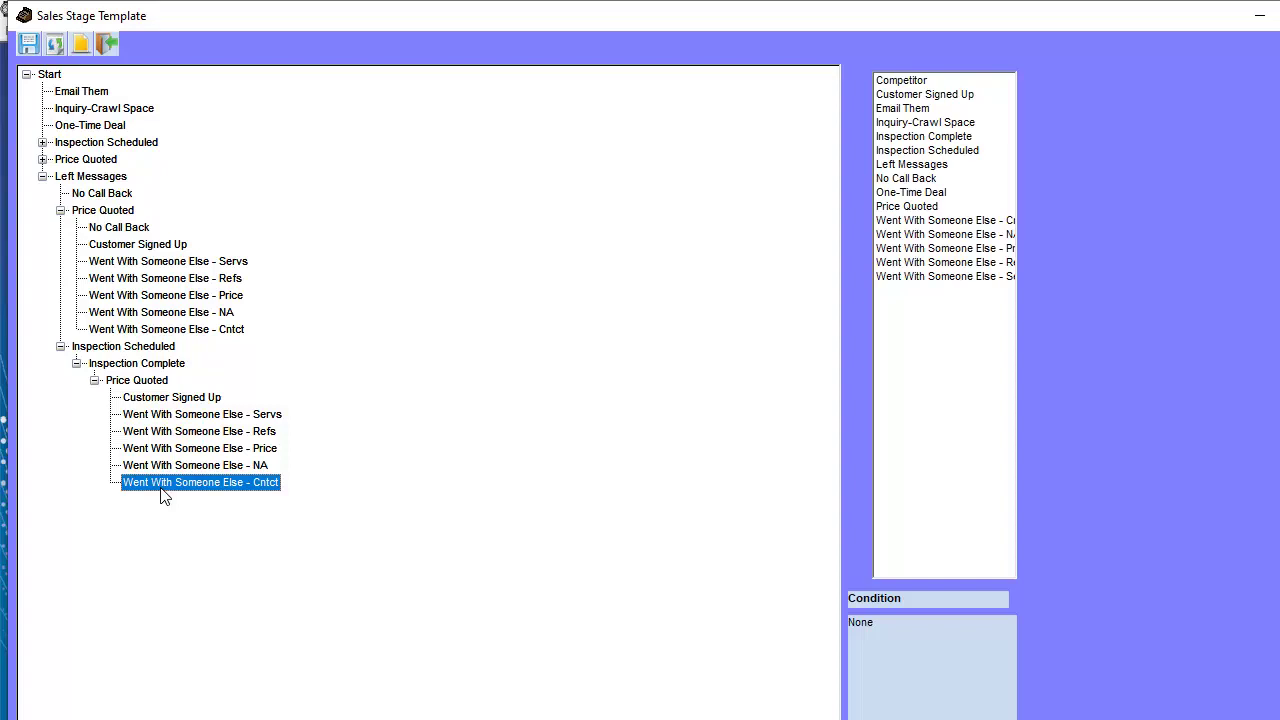
Add the Competitor stage beneath Email Them in the process tree, then save and close the template
left_click(921, 81)
mouse_move(868, 95)
left_mouse_down()
mouse_move(103, 77)
mouse_move(109, 93)
left_mouse_up()
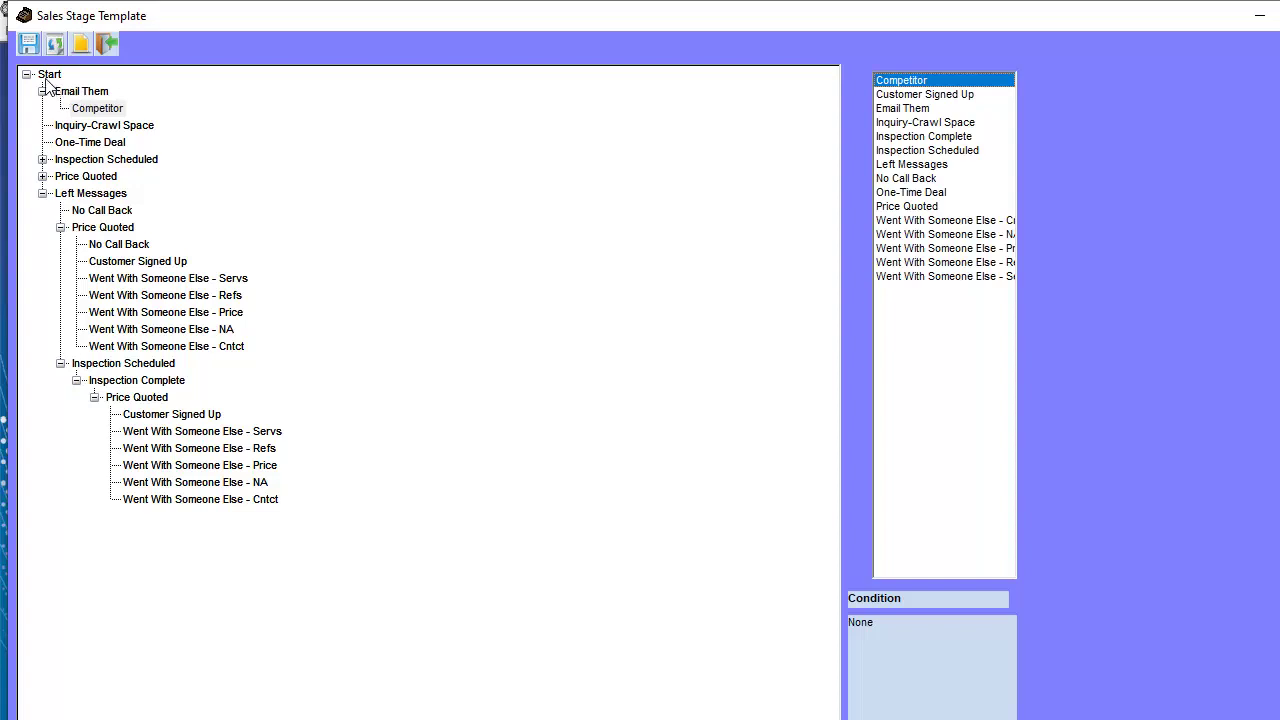
left_click(28, 45)
left_click(107, 44)
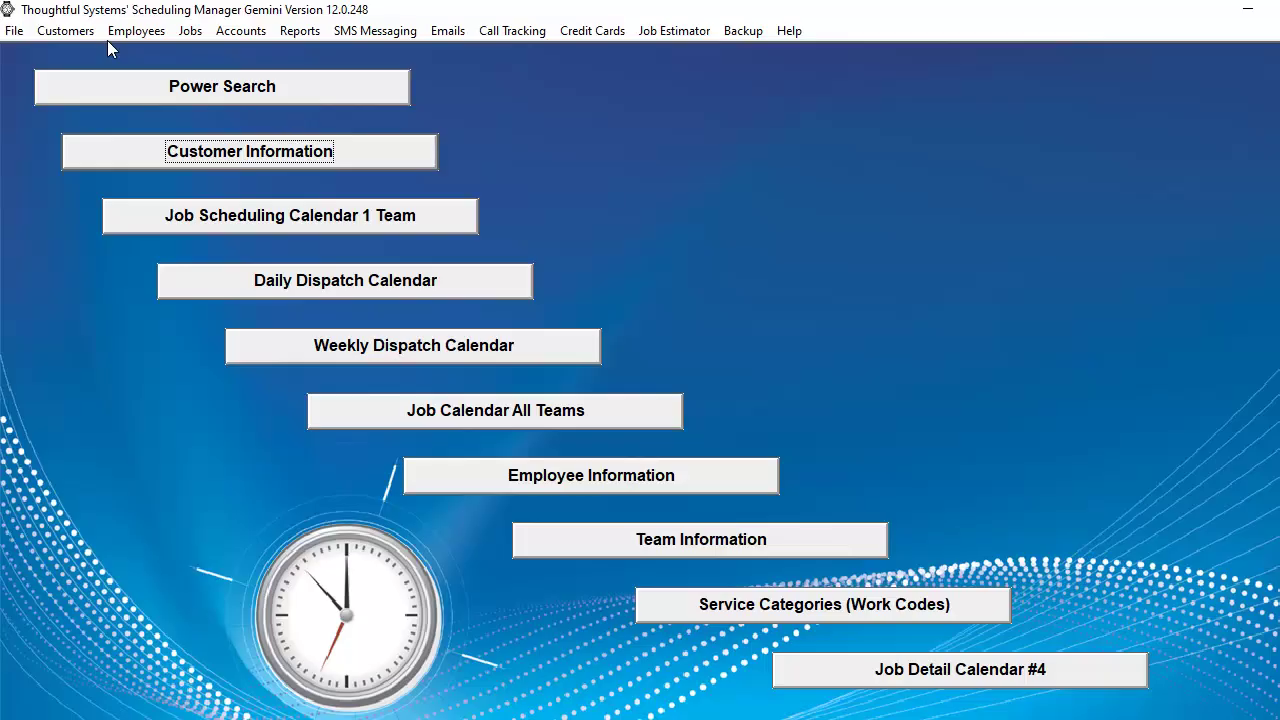
Create and save a new sales stage named "Initial Inquiry" with the description "Initial Inquiry"
left_click(15, 33)
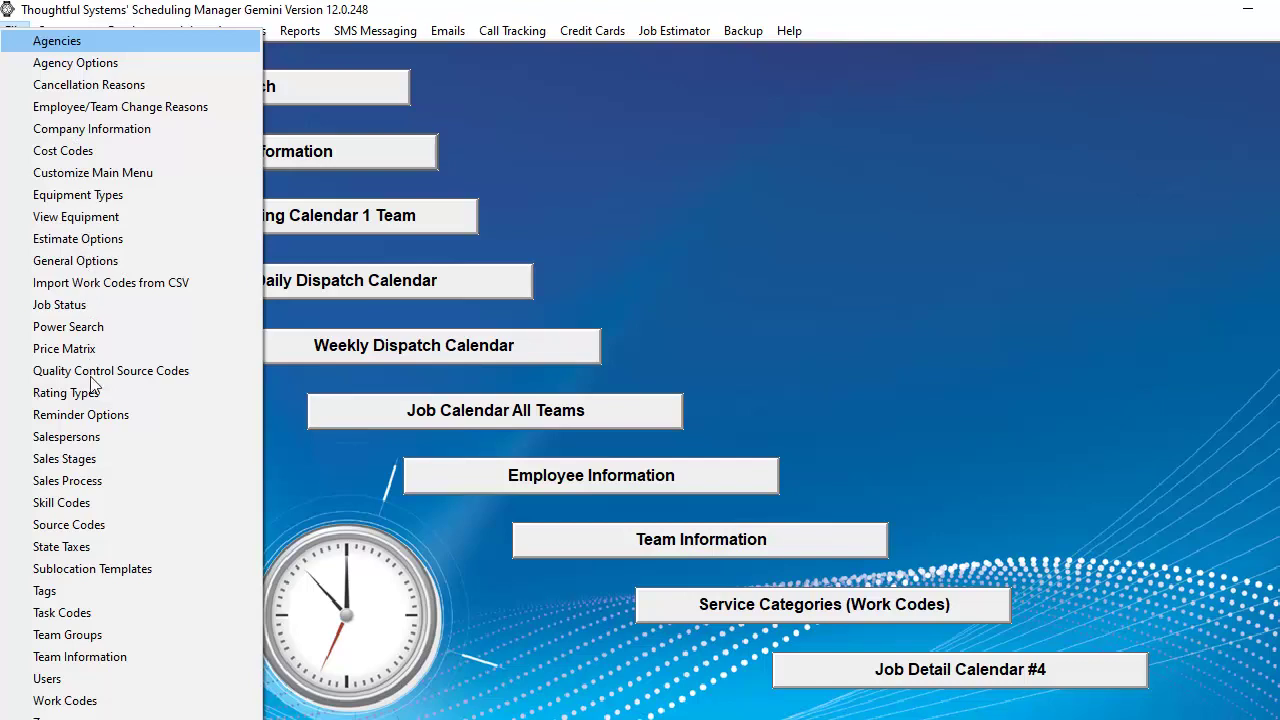
left_click(91, 466)
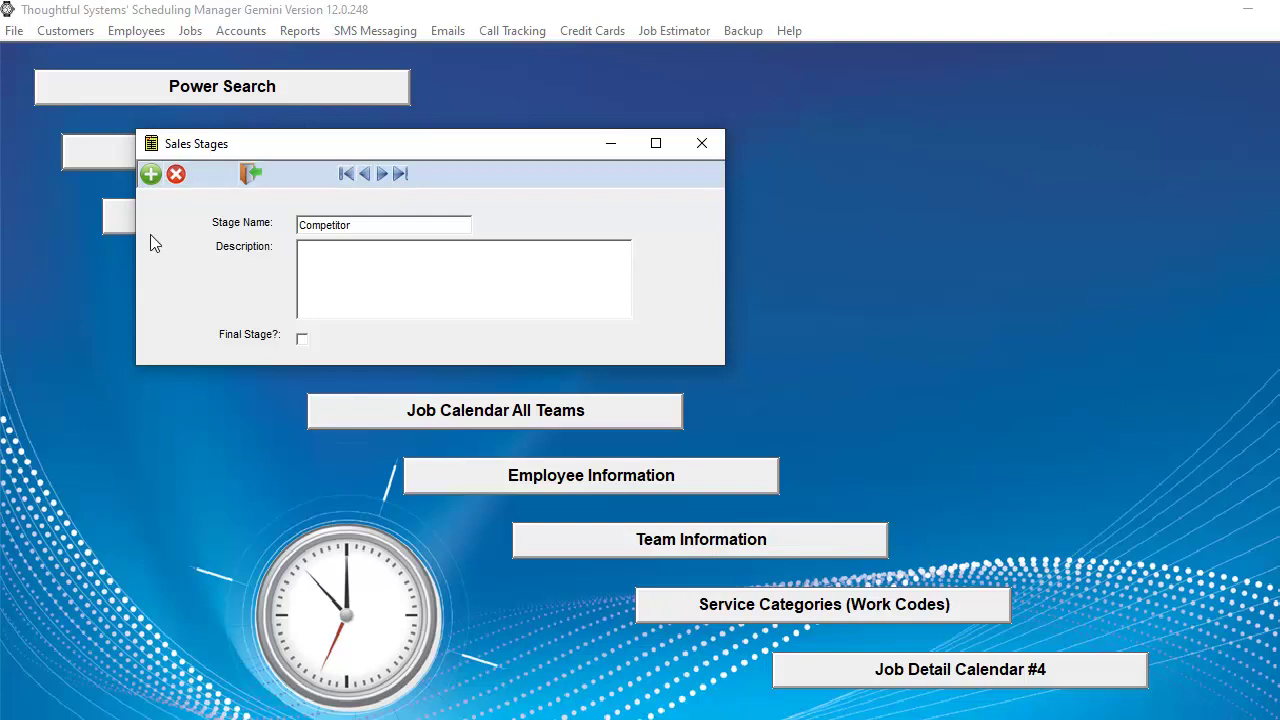
left_click(151, 174)
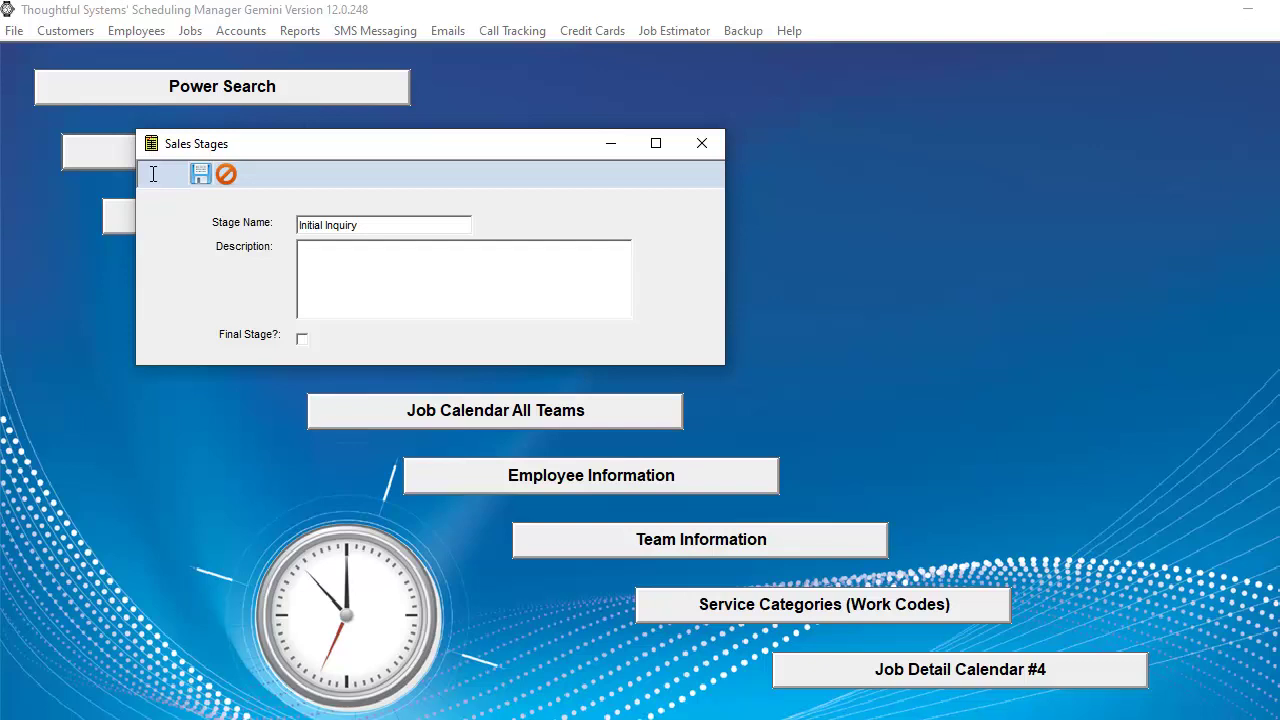
left_click(343, 274)
type("Initial Inquiry")
left_click(202, 174)
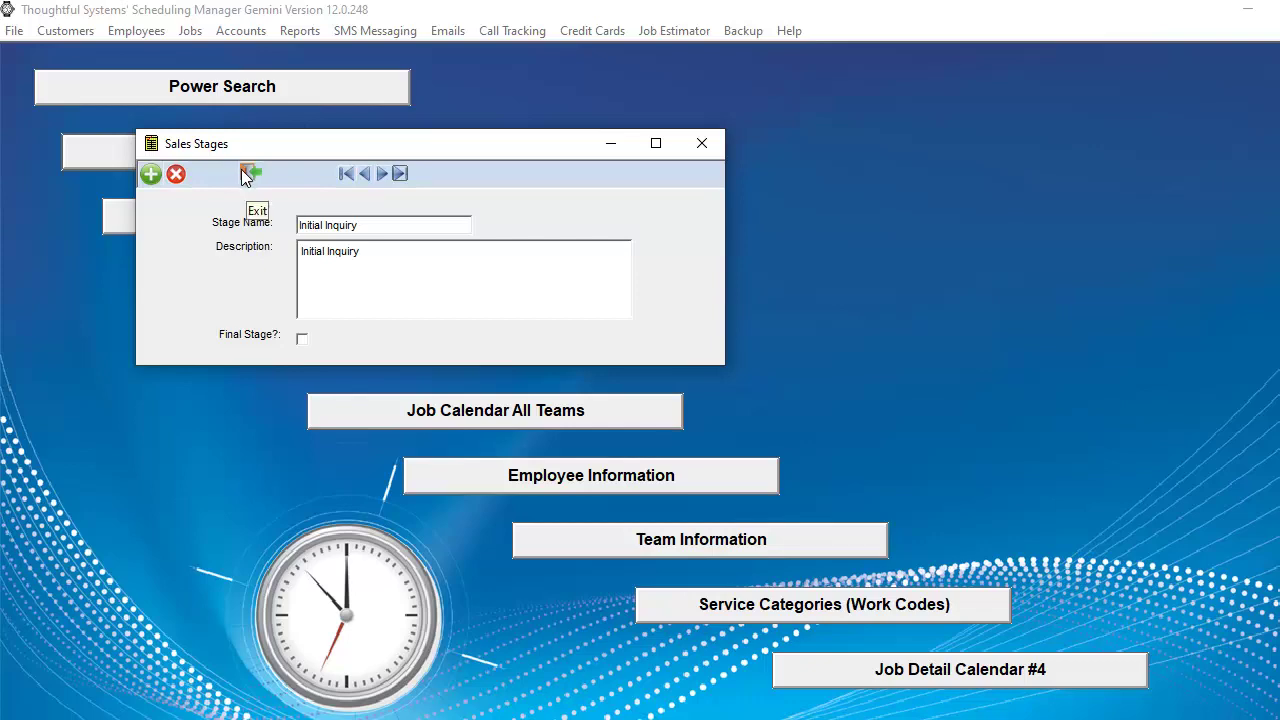
left_click(245, 175)
Reopen the Sales Process template and select Initial Inquiry in the list of available stages
left_click(22, 30)
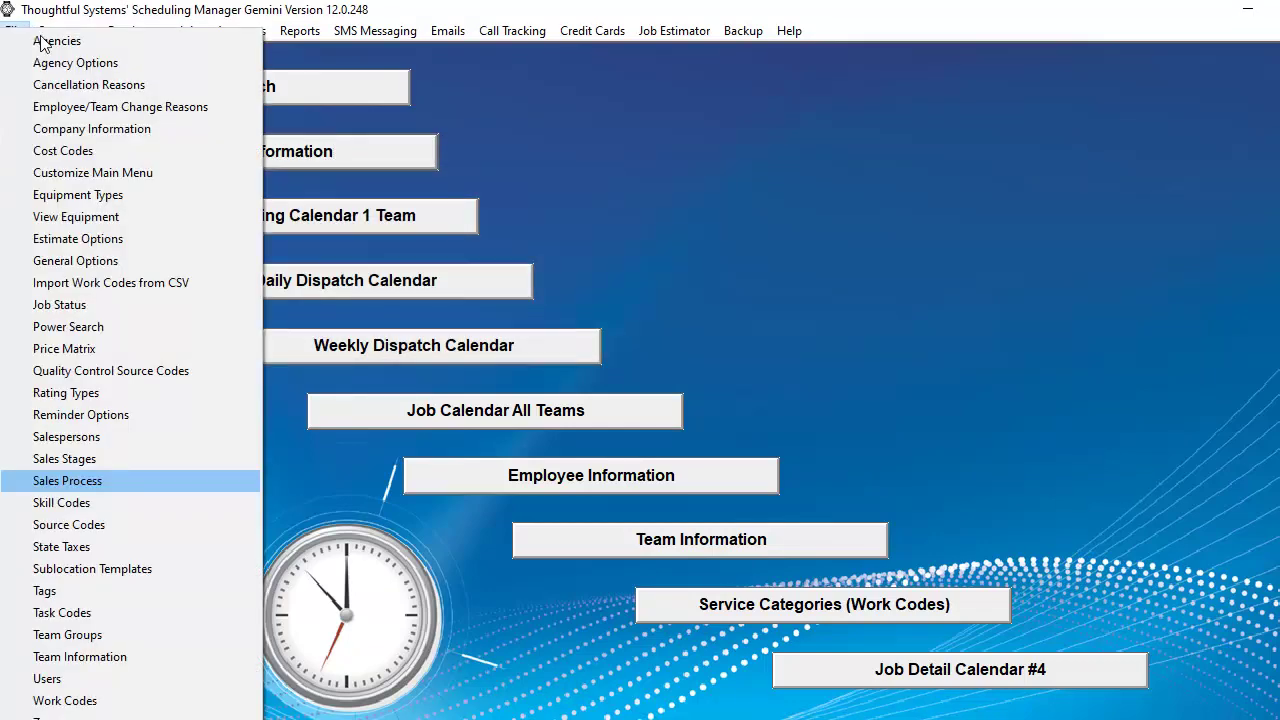
left_click(72, 481)
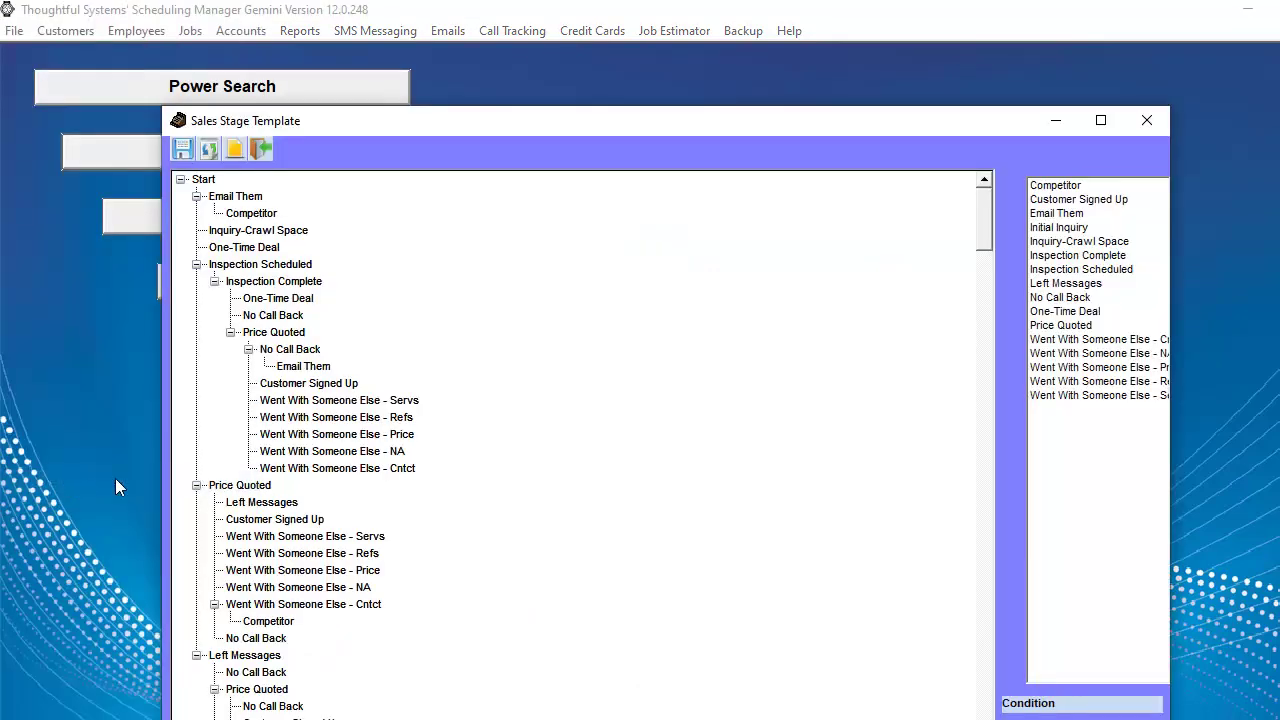
left_click(1084, 228)
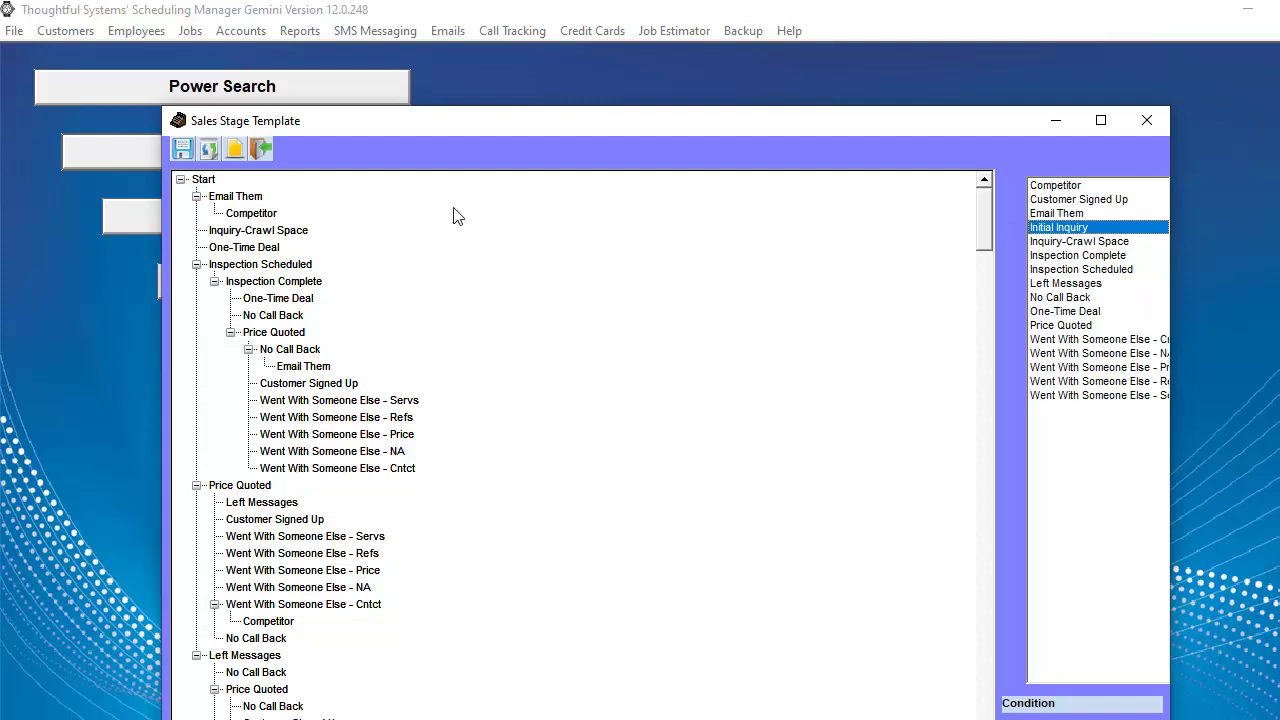
Open the sales stage fields, examine the user-defined field names such as Inspection Date, and leave without saving
left_click(208, 150)
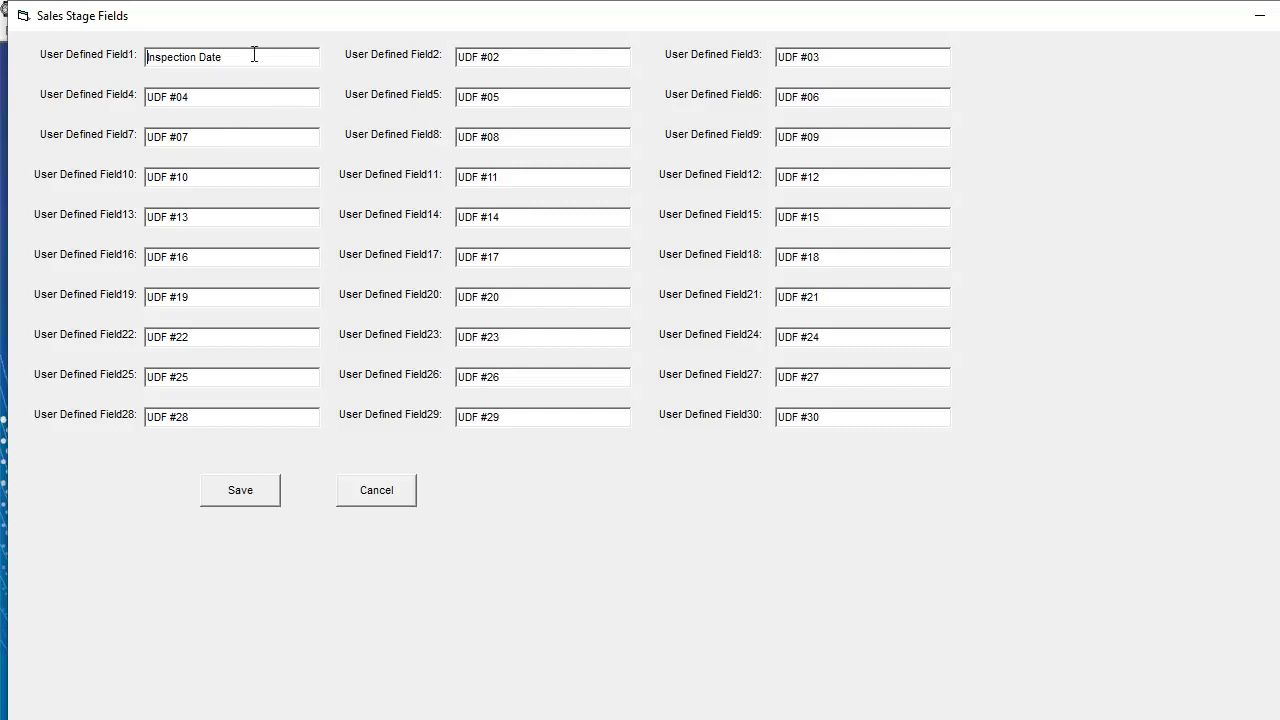
left_click_drag(254, 55, 129, 40)
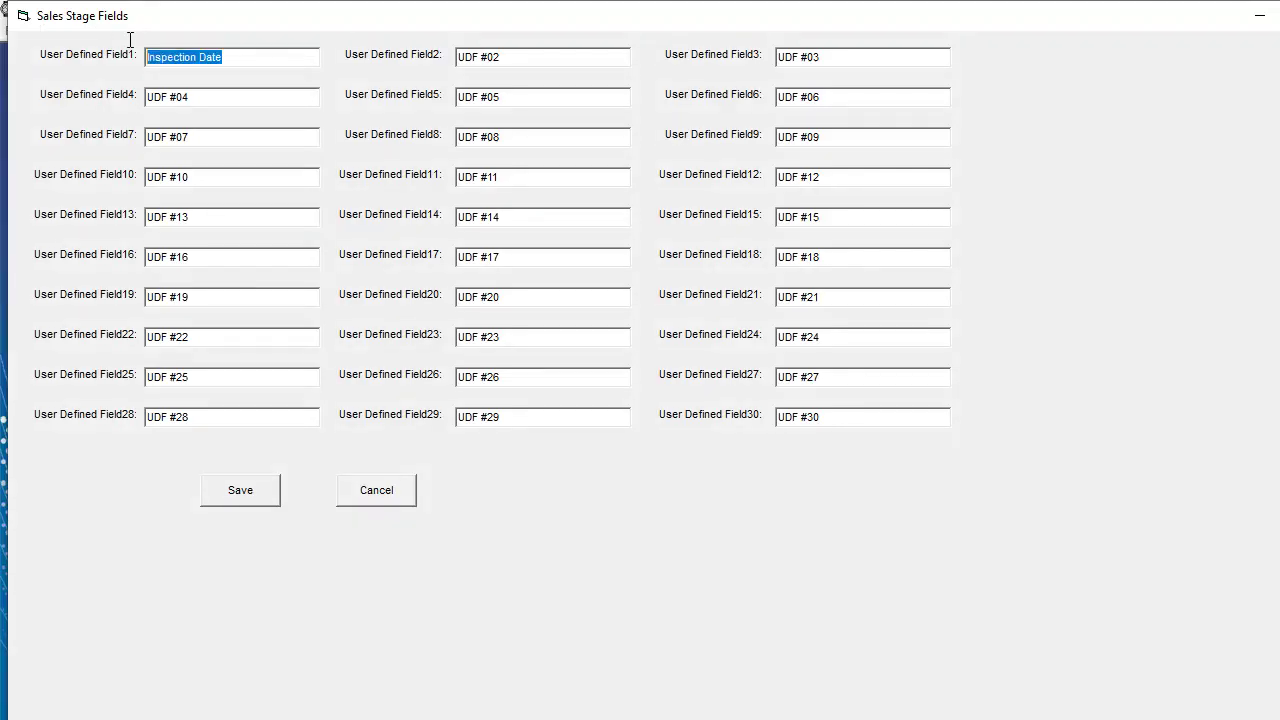
left_click(201, 100)
left_click(378, 490)
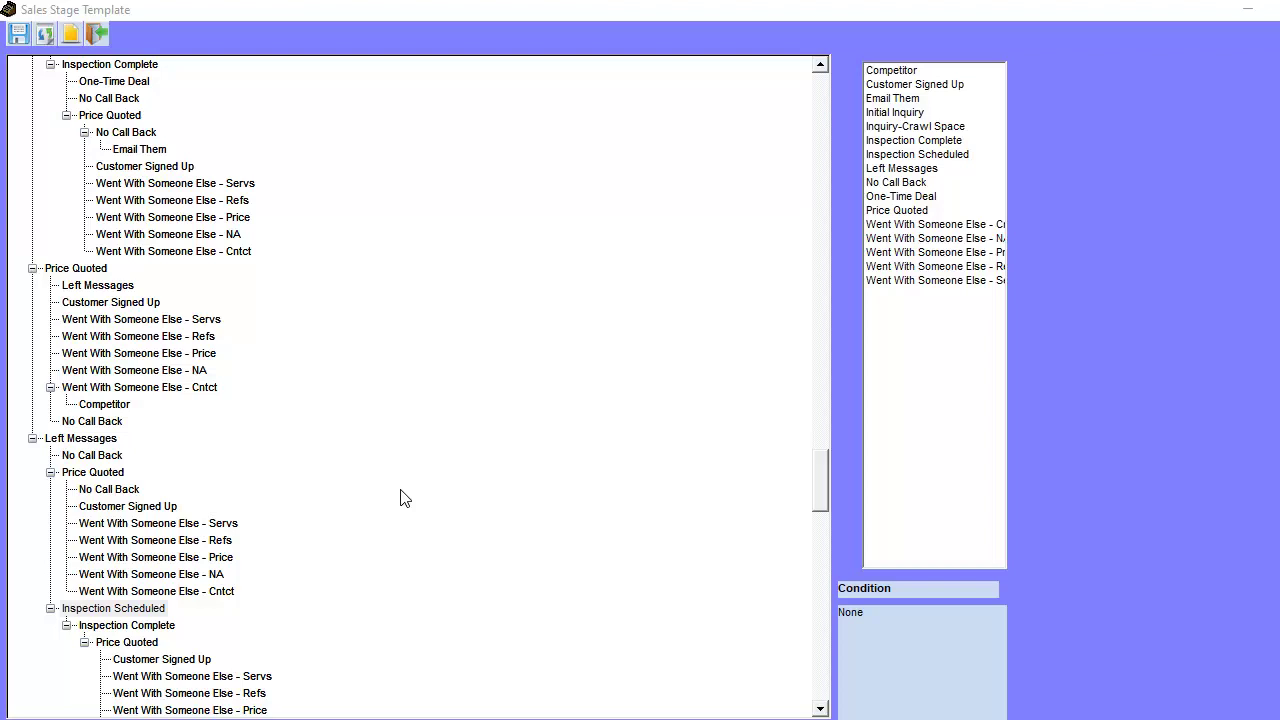
right_click(118, 628)
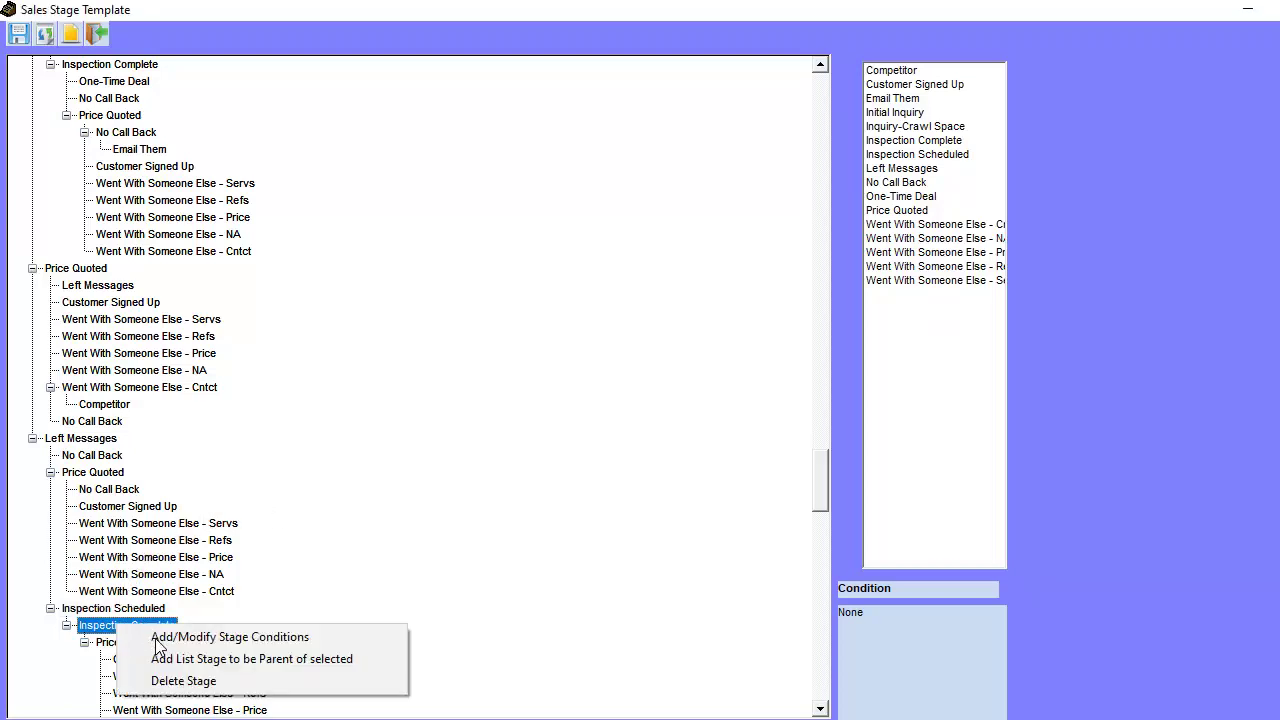
left_click(160, 638)
left_click(421, 467)
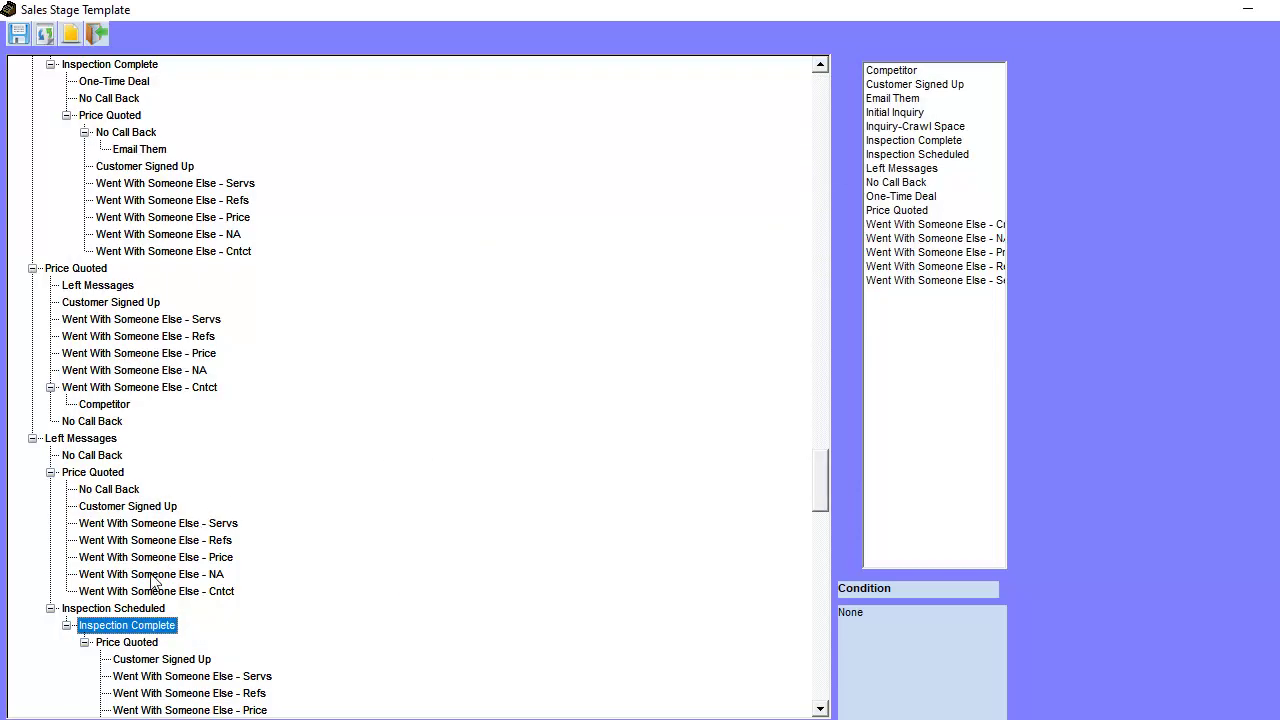
Add a condition to Inspection Complete beneath Left Messages' Inspection Scheduled: Inspection Date "Does not equals to" blank, and save it
right_click(146, 627)
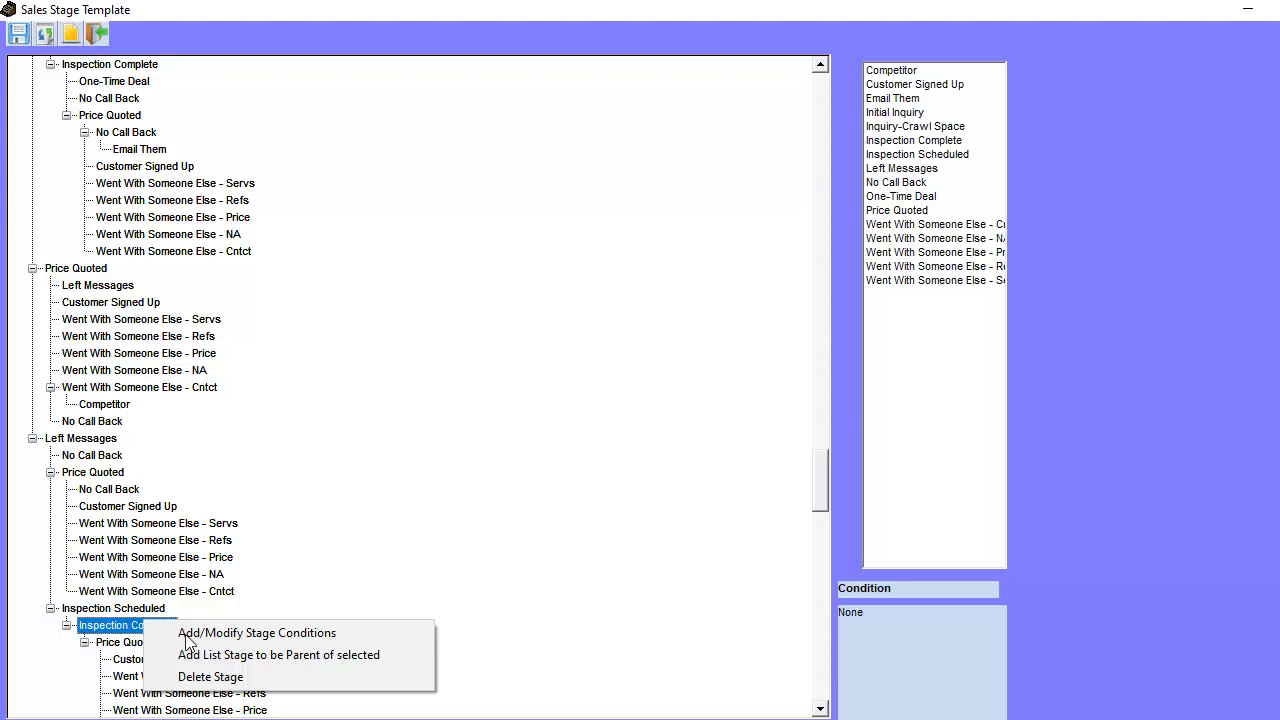
left_click(187, 636)
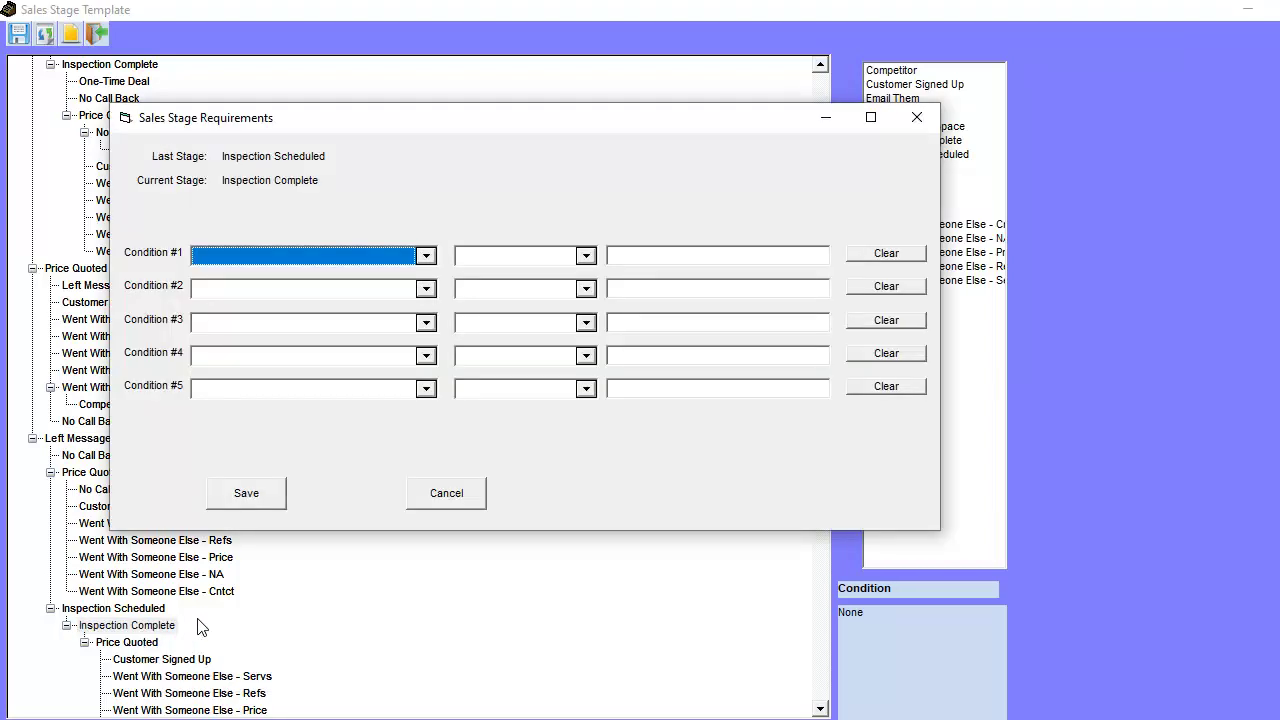
left_click(220, 258)
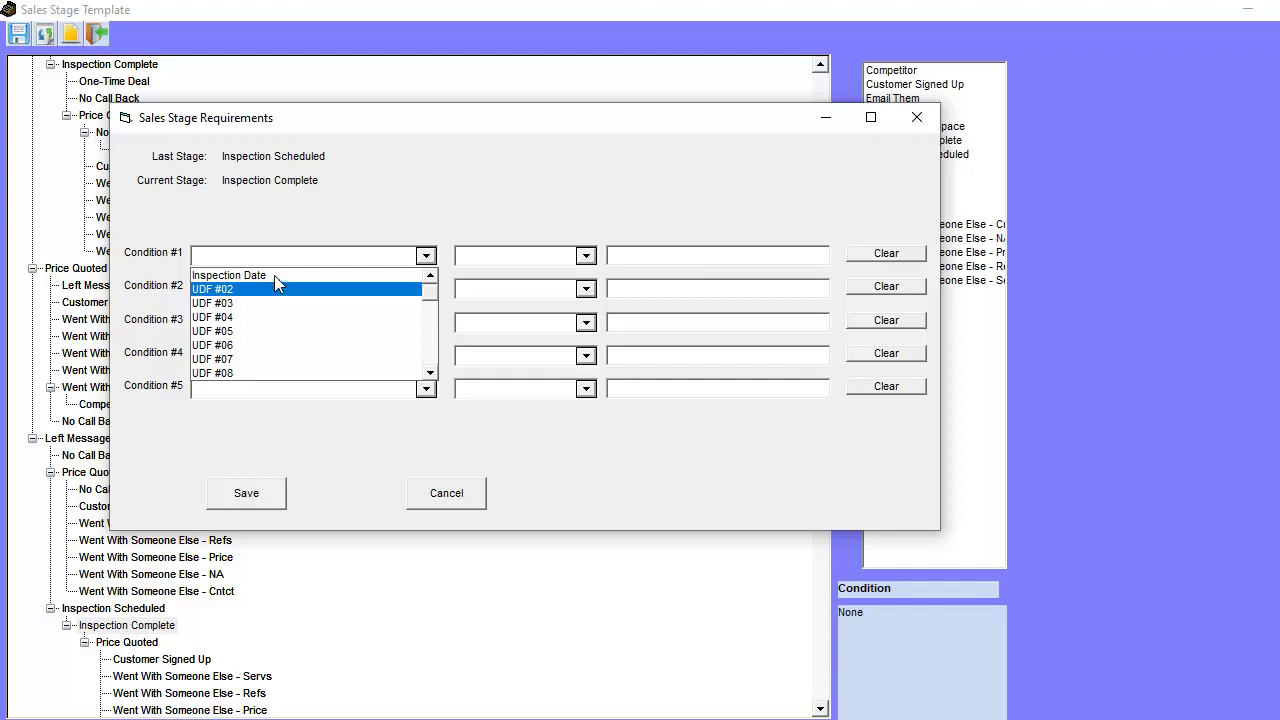
left_click(275, 274)
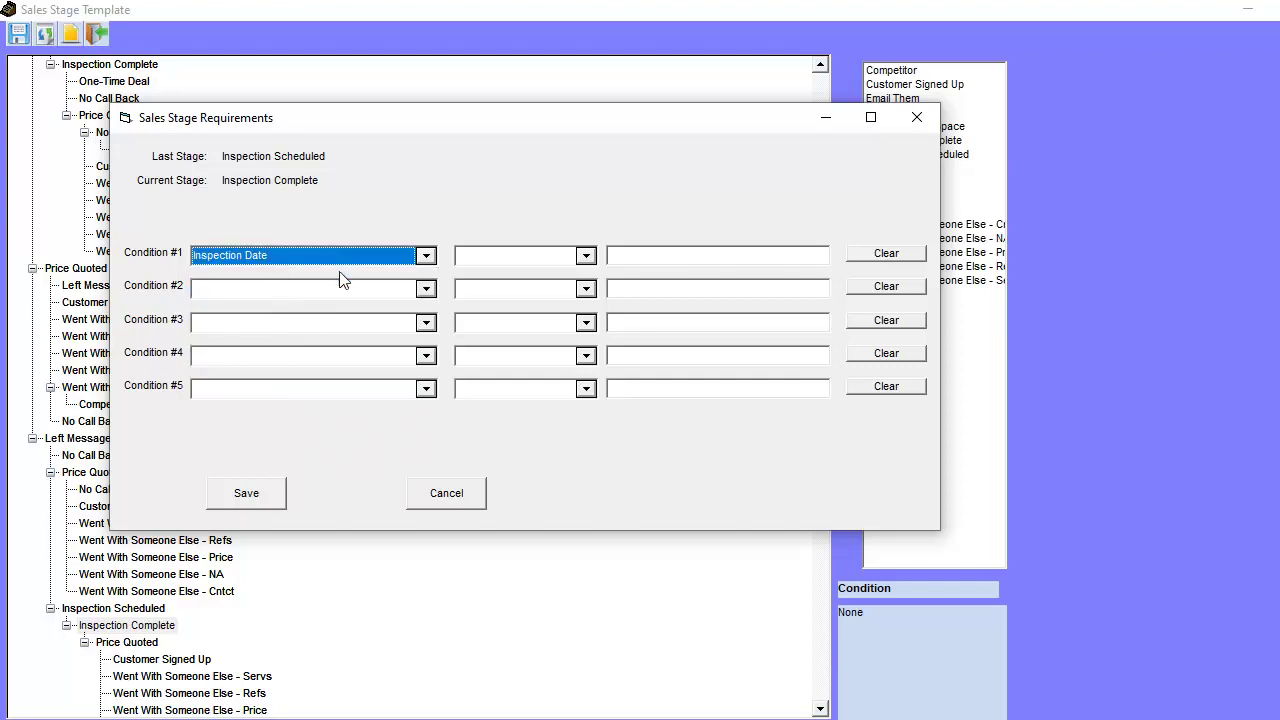
left_click(485, 257)
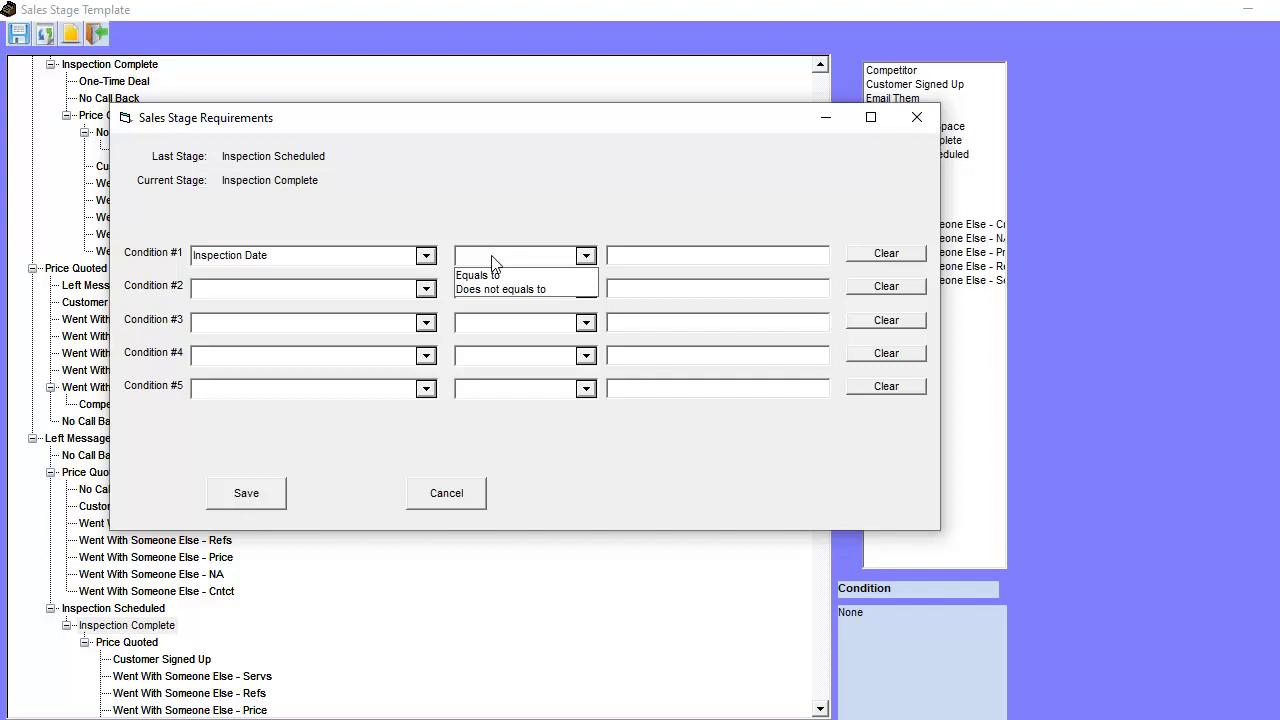
left_click(516, 290)
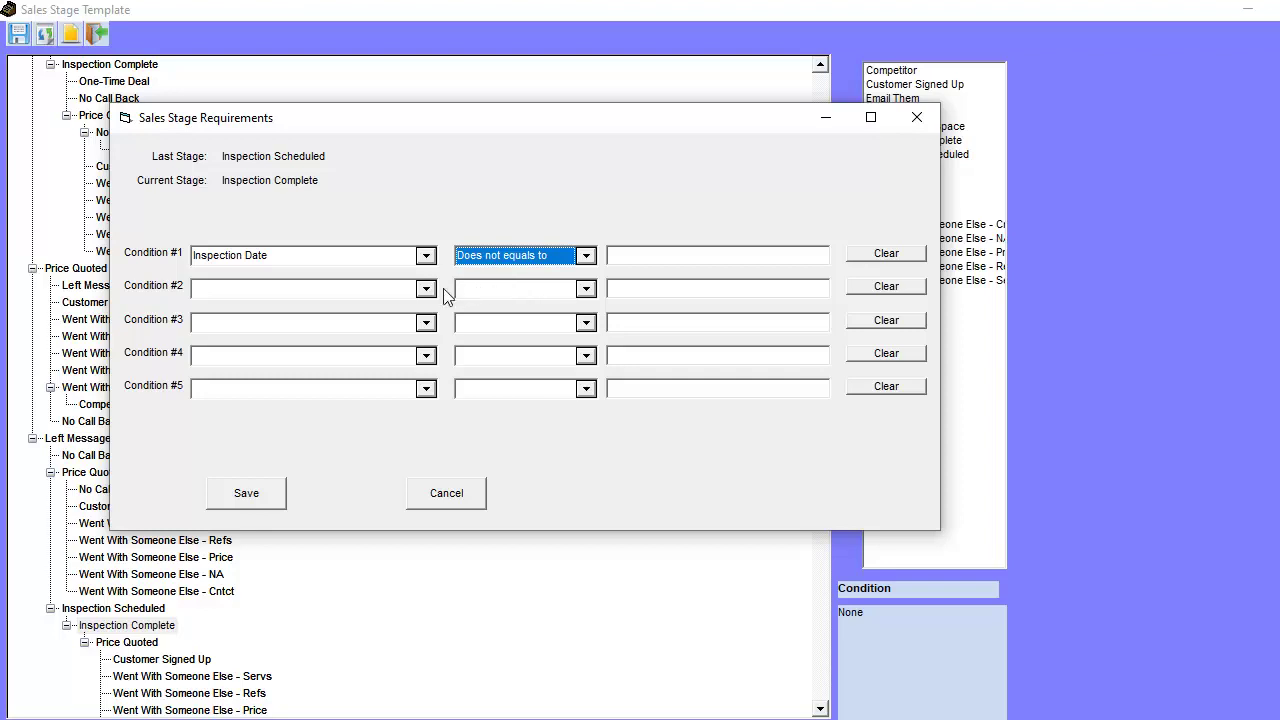
left_click(240, 493)
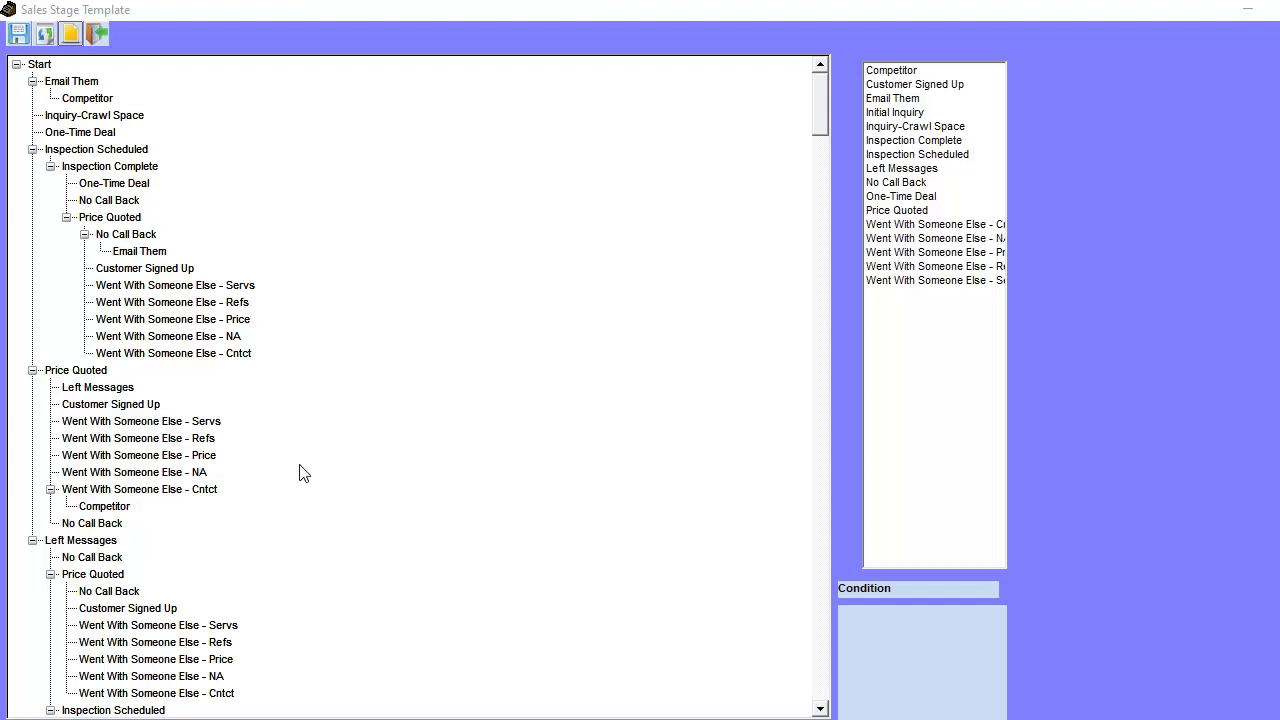
Open the sales stage report options, set Competitor as the starting stage, check the Account Manager filter and return to Sales Stage
left_click(71, 35)
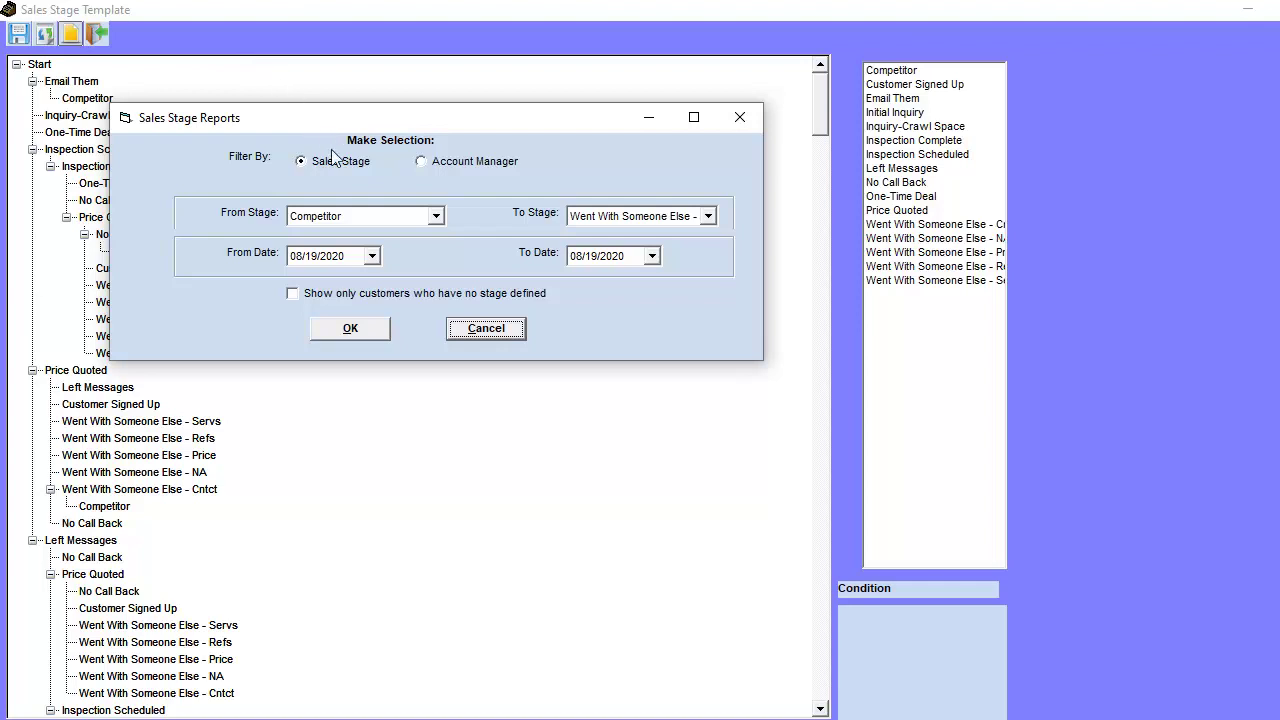
left_click(344, 217)
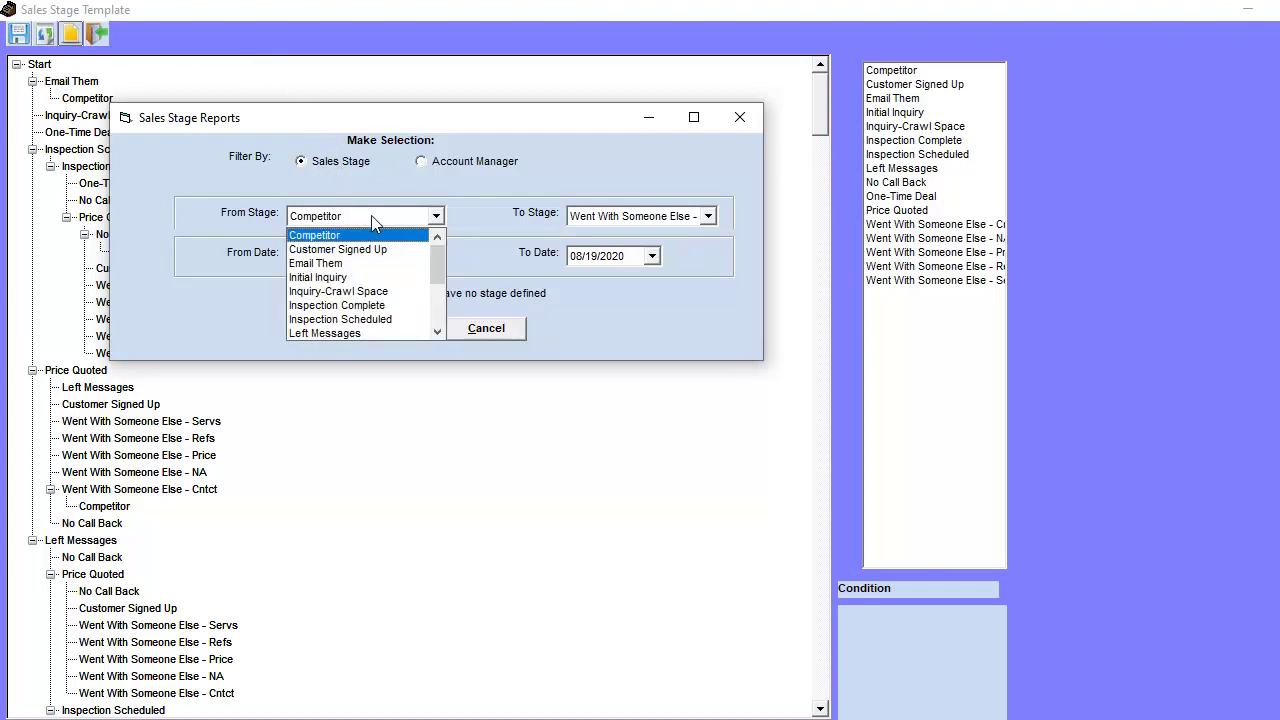
left_click(386, 238)
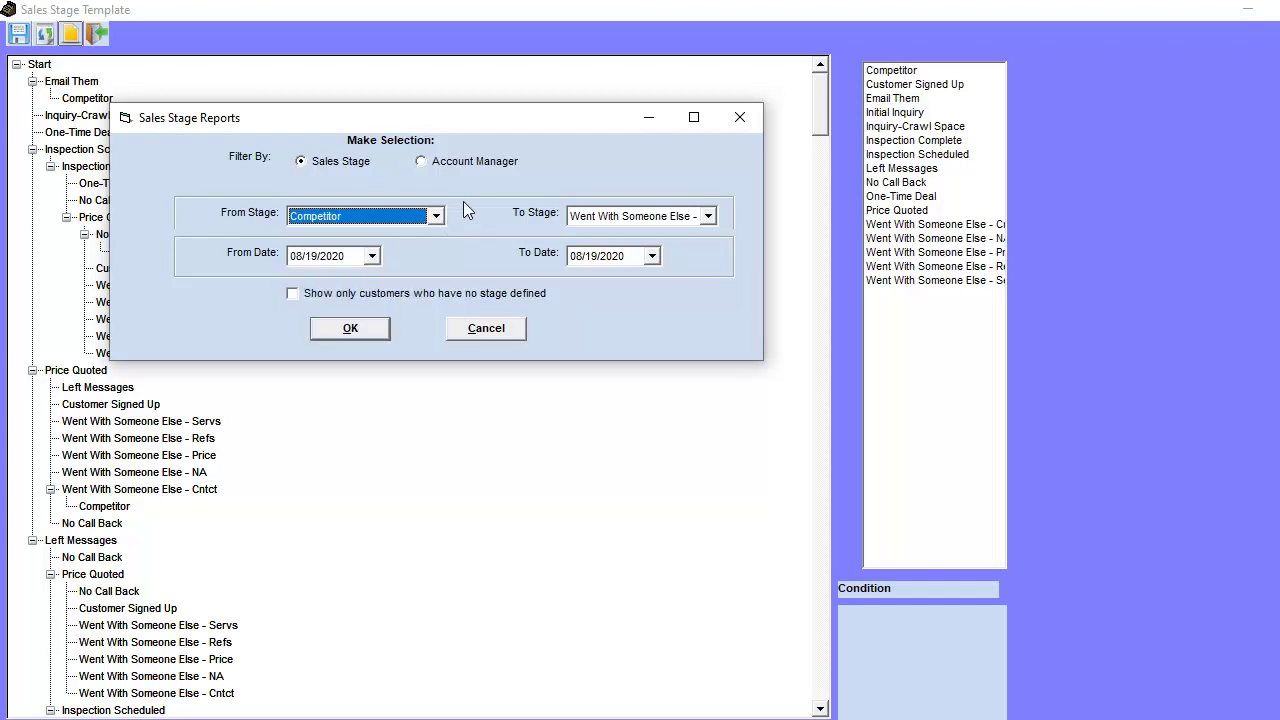
left_click(476, 167)
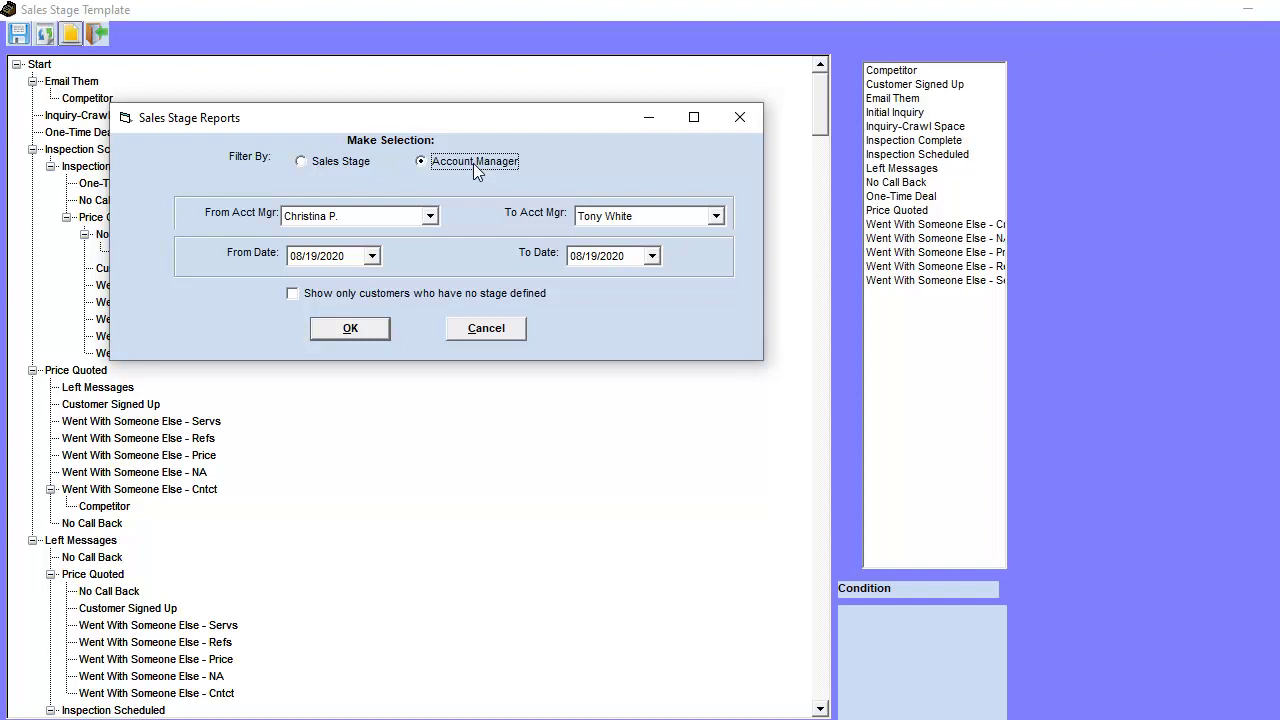
left_click(343, 160)
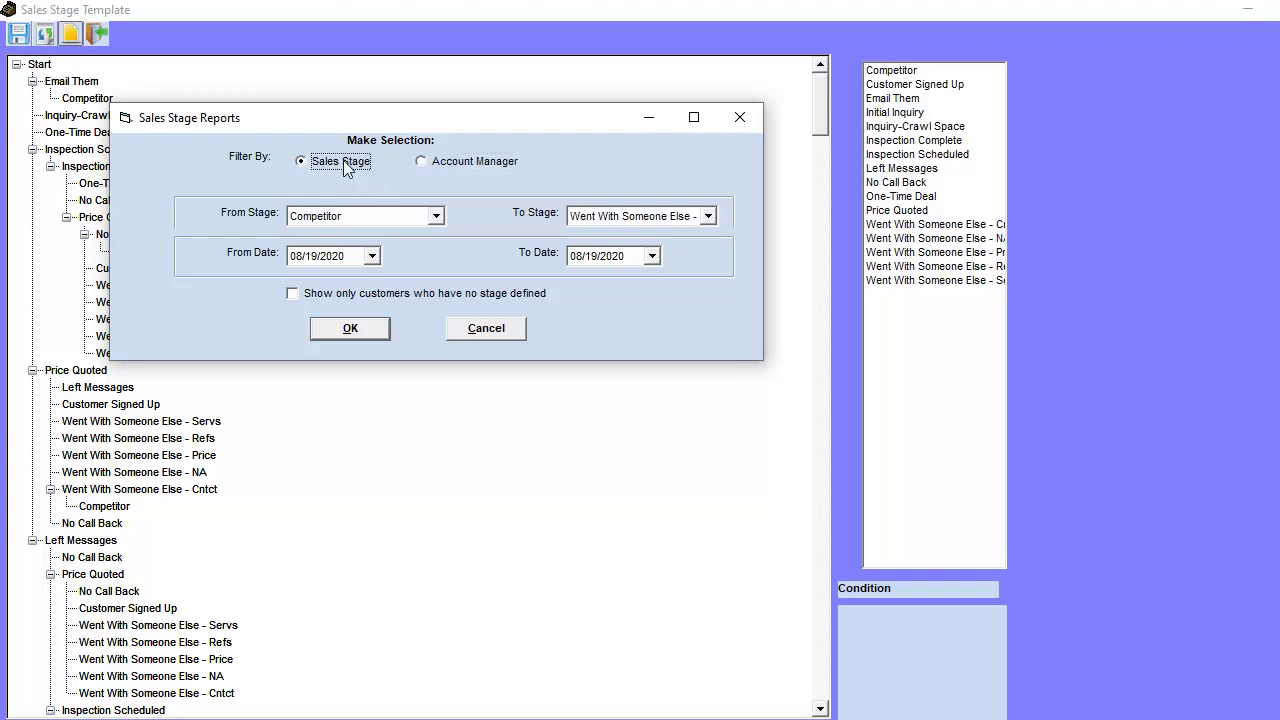
Move the report's From Date back and run the sales stage report
left_click(346, 258)
key("Down")
key("Down")
left_click(345, 328)
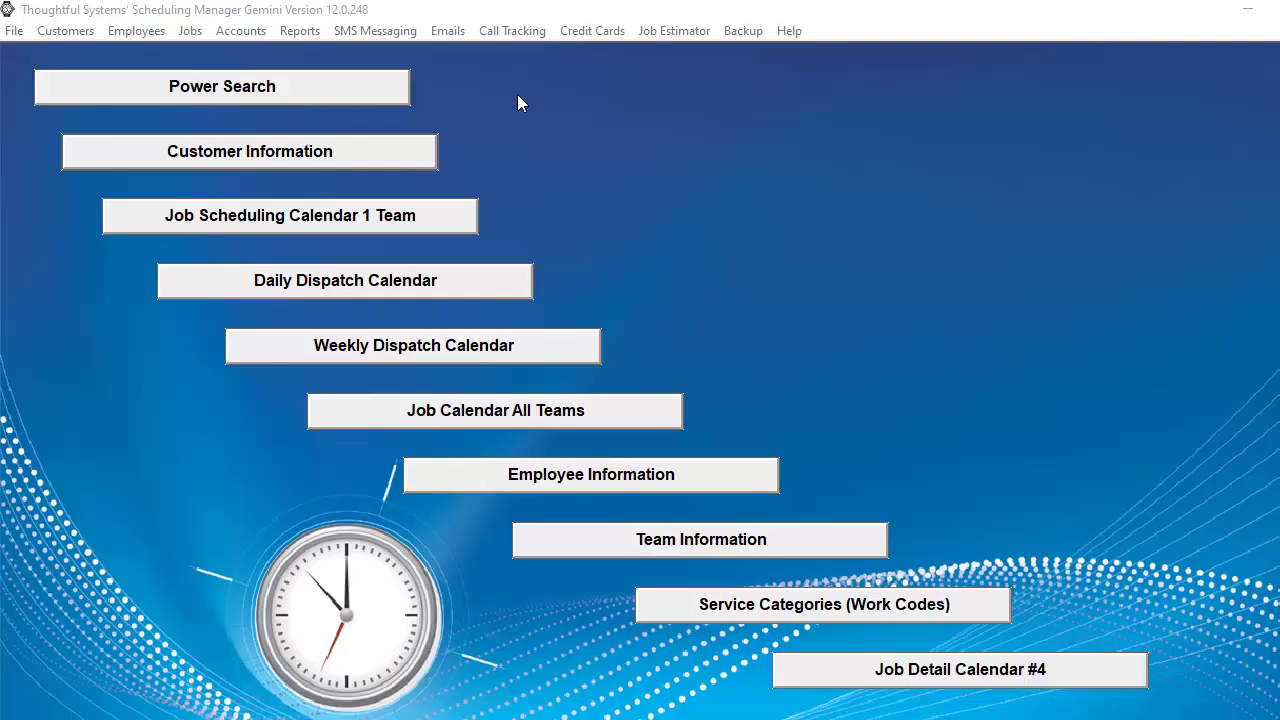
Open the first customer's record, dismissing its alert, and choose a different account manager in the account information
left_click(305, 158)
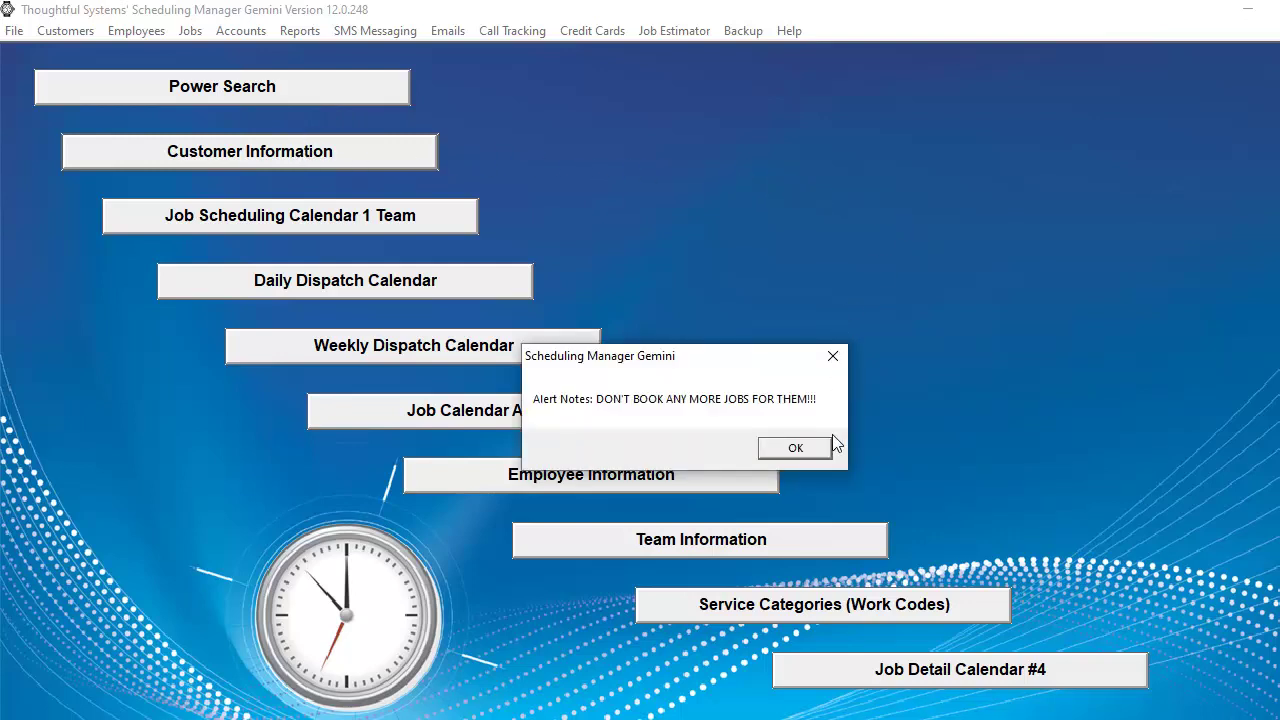
left_click(795, 448)
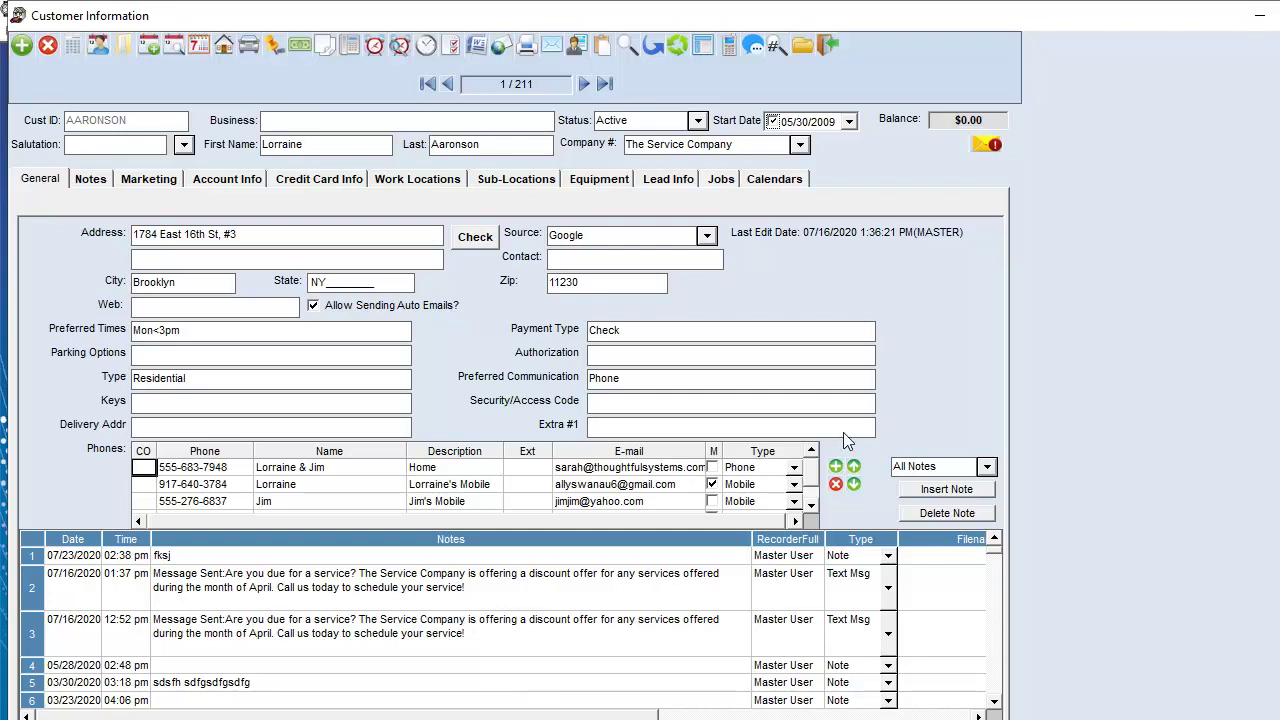
left_click(250, 186)
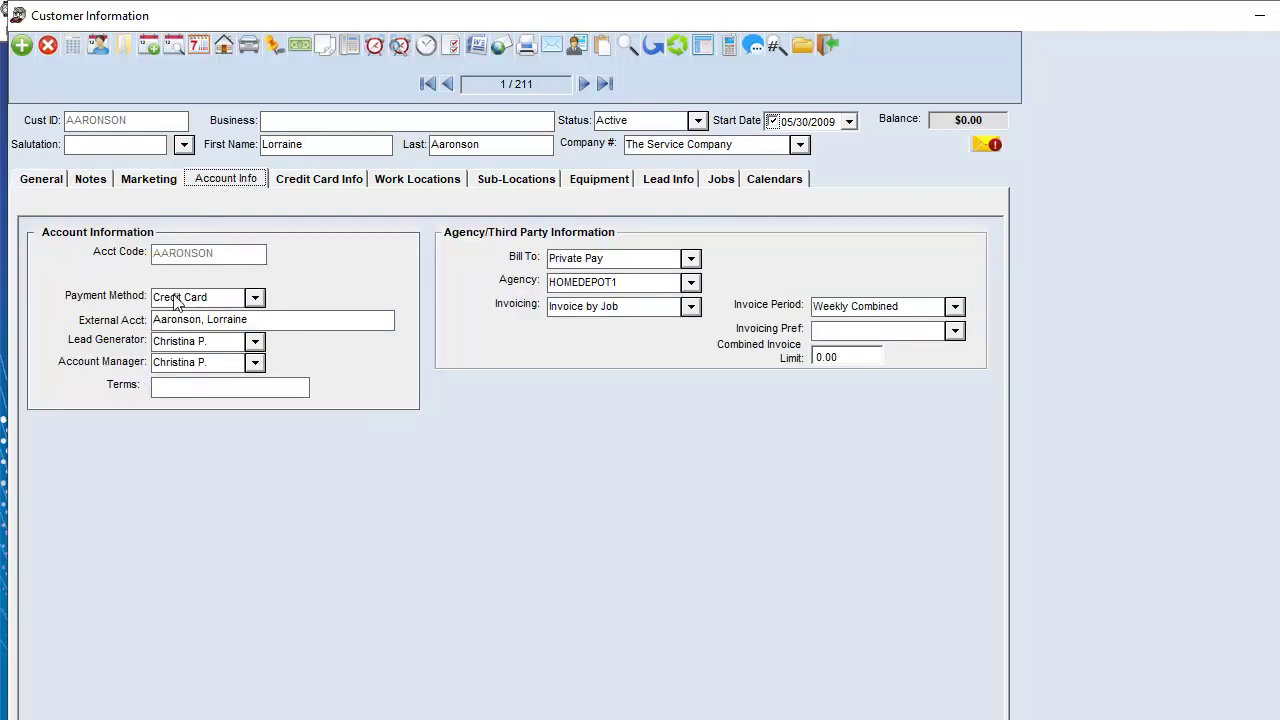
left_click(175, 363)
left_click(172, 408)
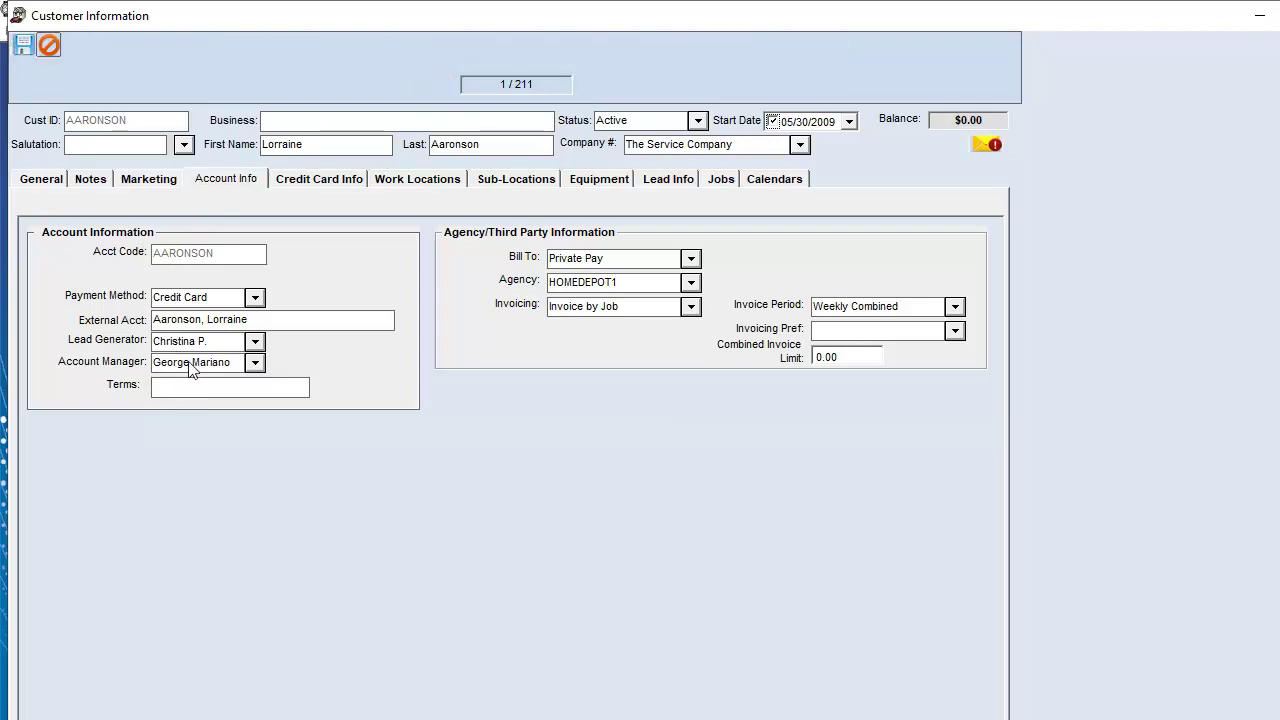
left_click(192, 362)
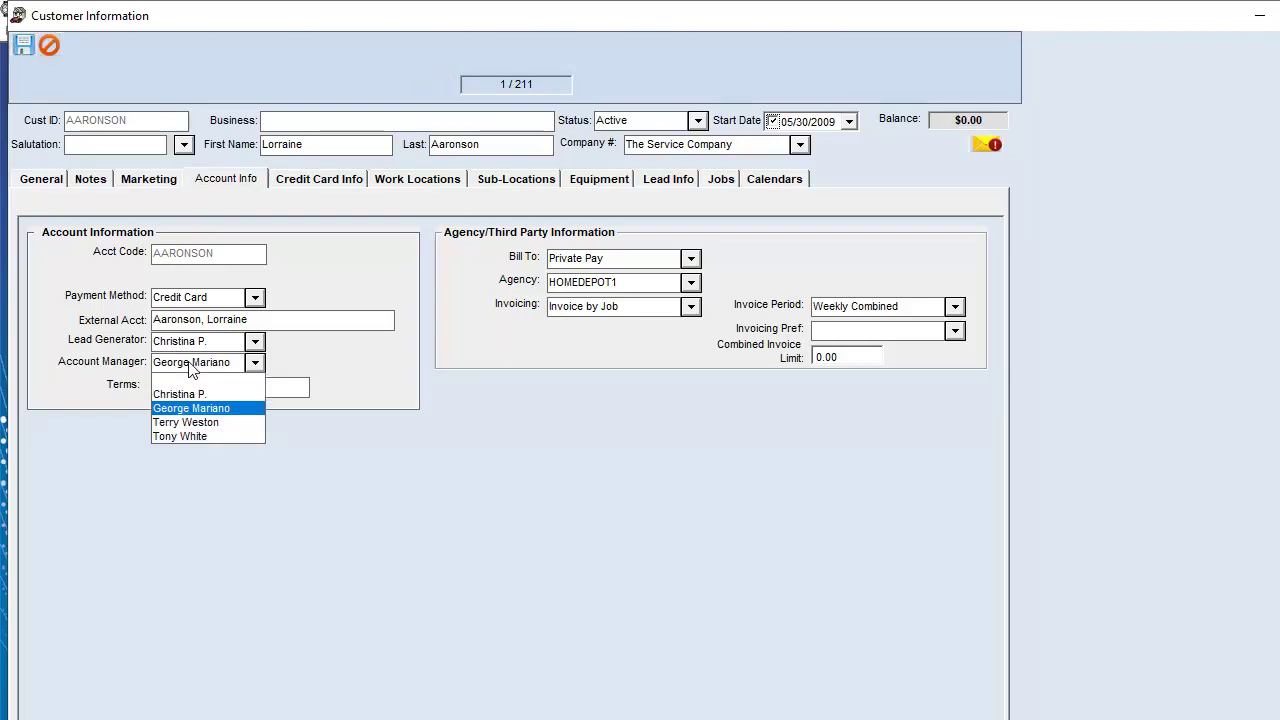